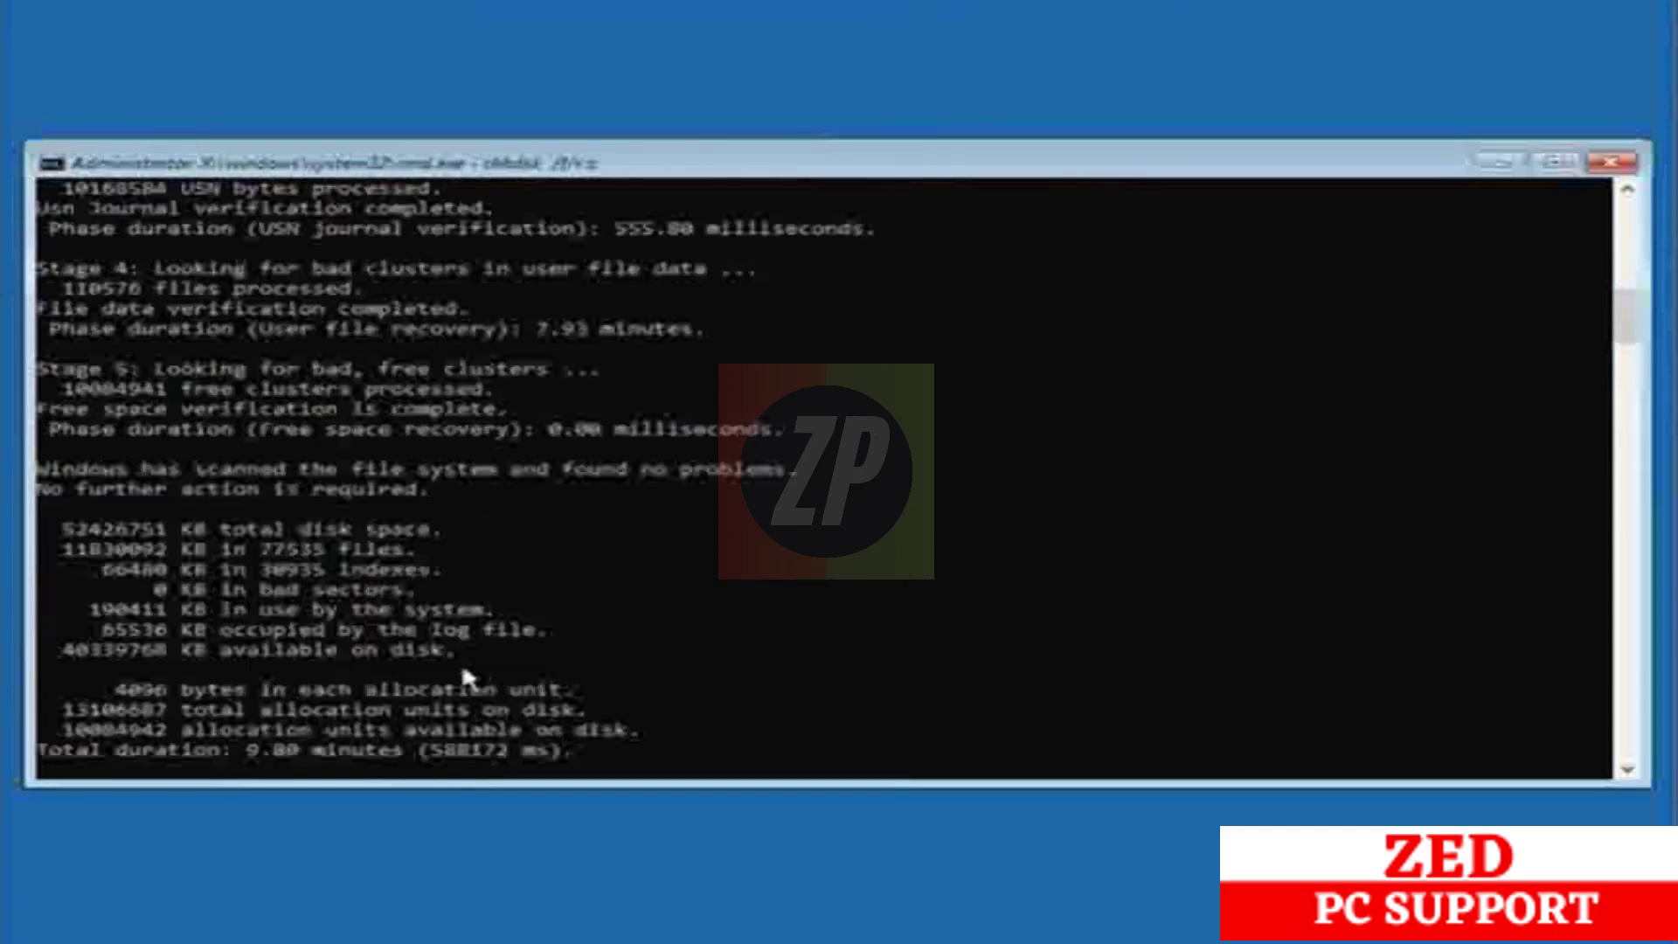
Run a full system file check with the command sfc /scannow.
scroll(462, 663, "down", 1)
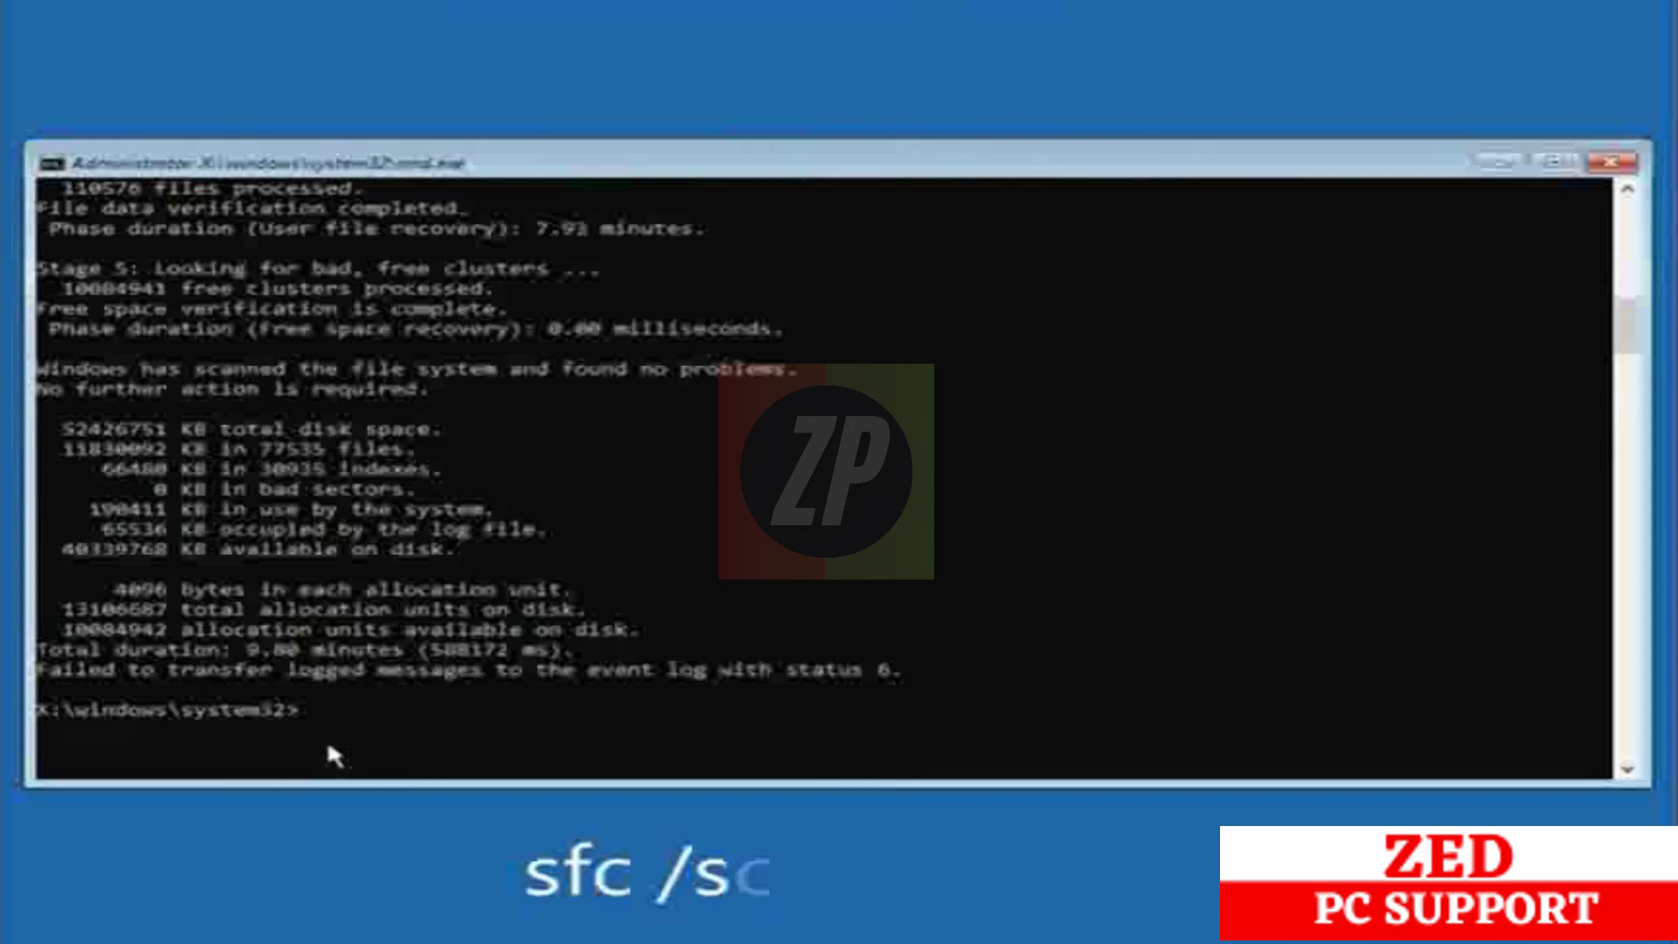
type("sfc")
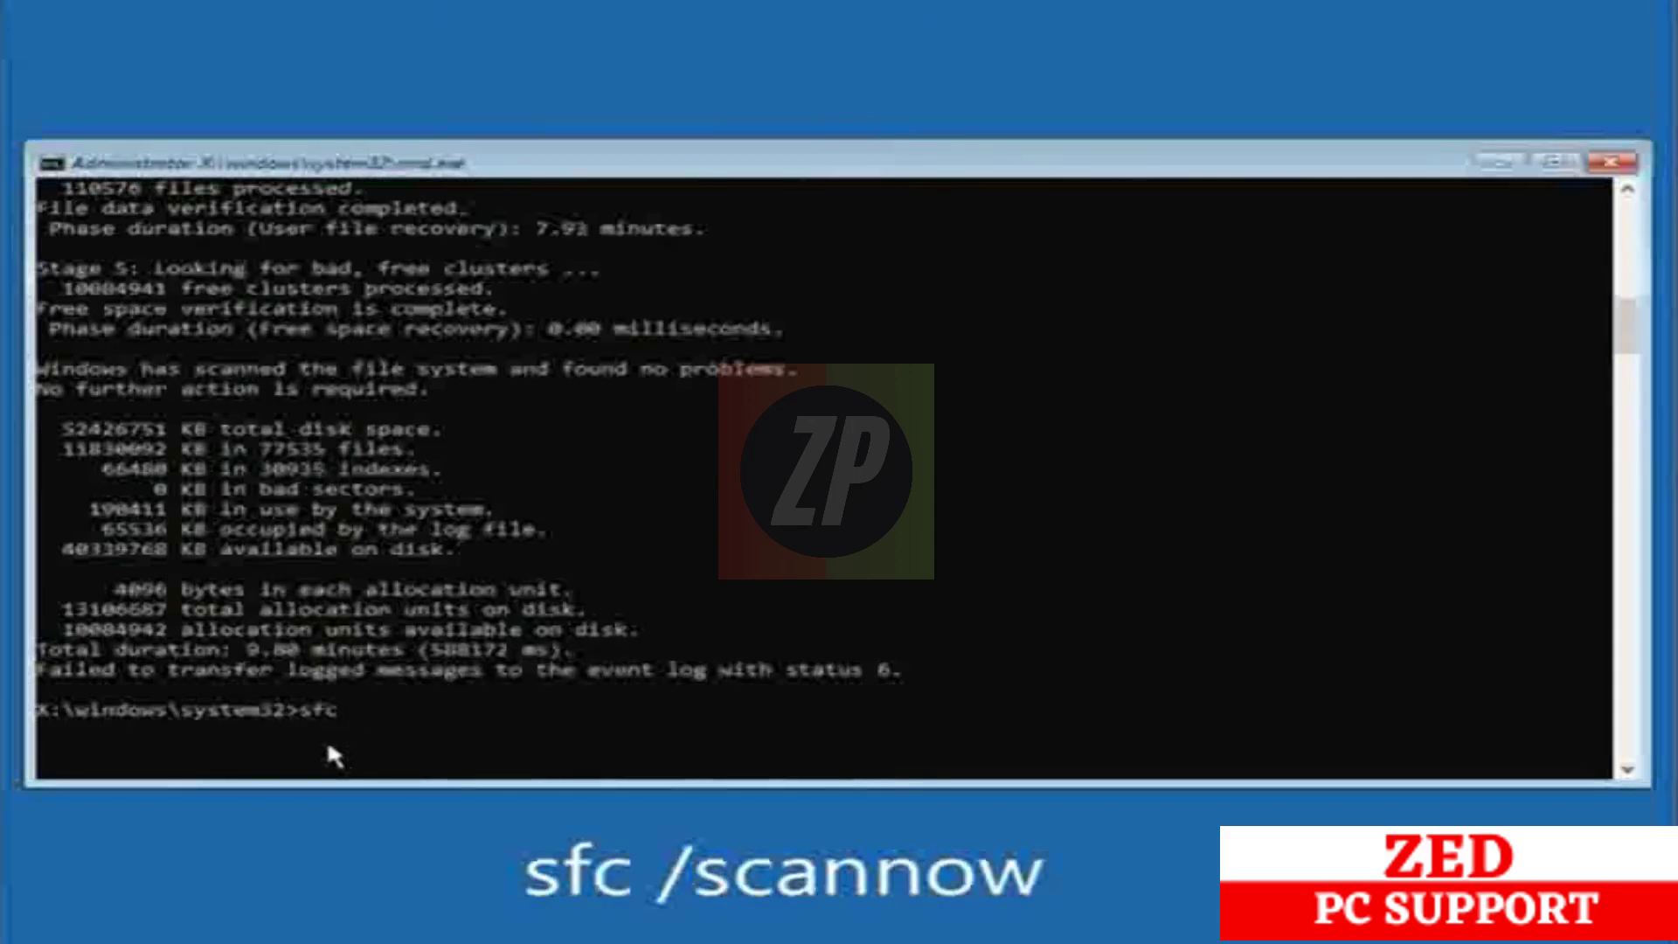
type(" /scannow")
key("Return")
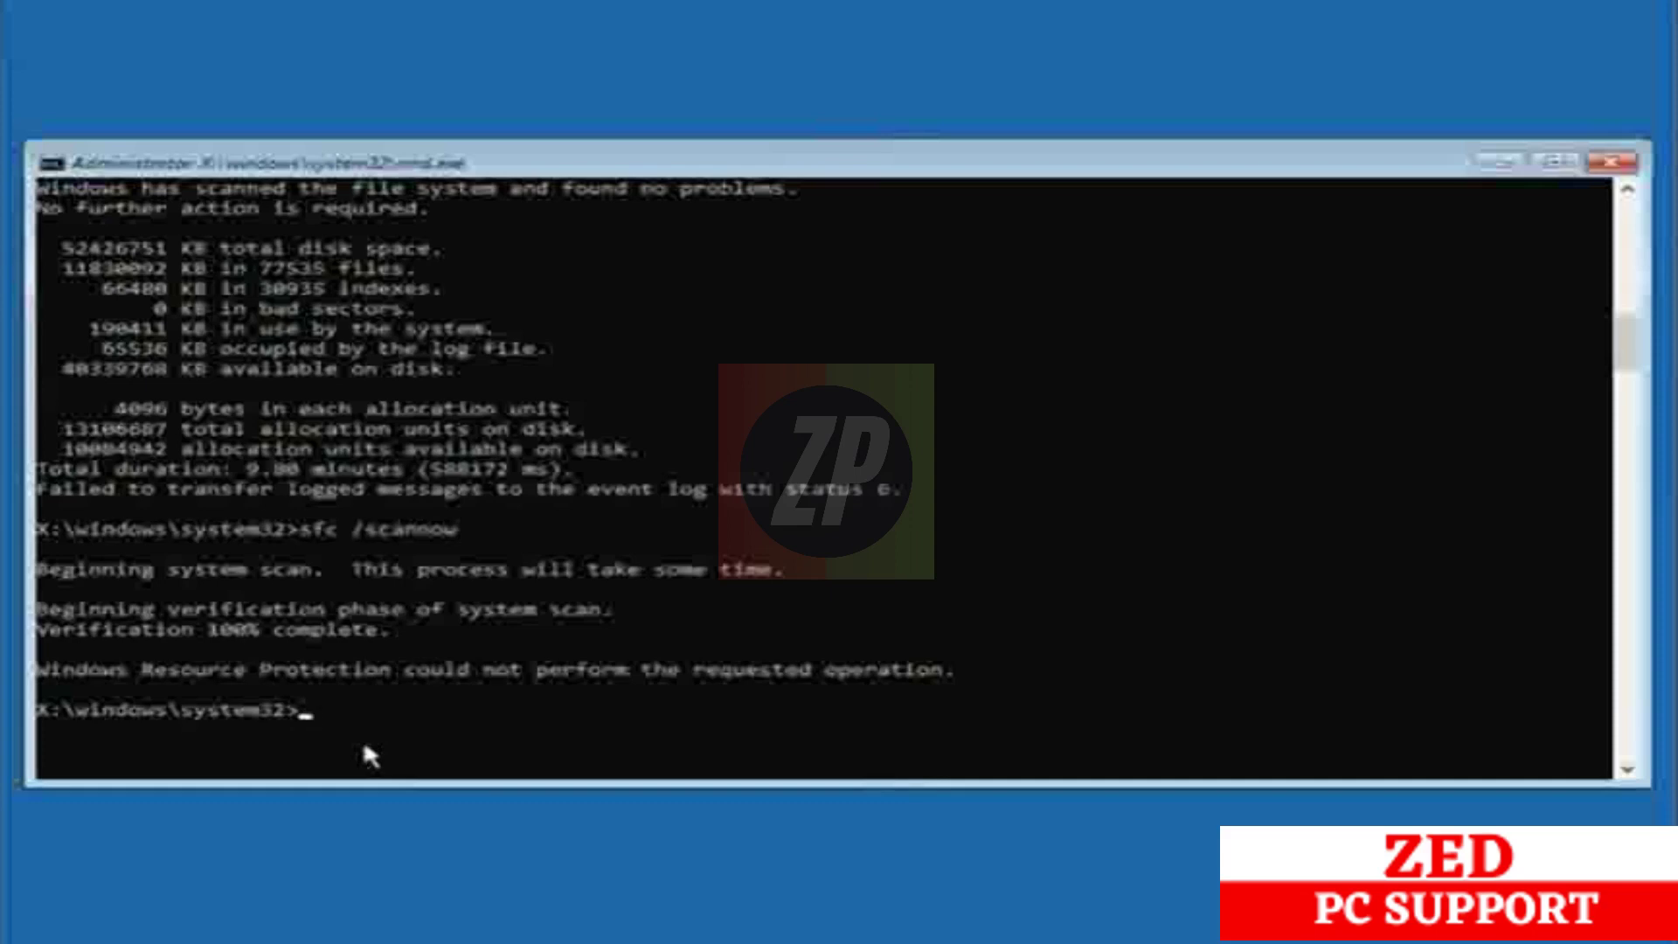
Exit the command prompt and continue to Windows 10.
type("exit")
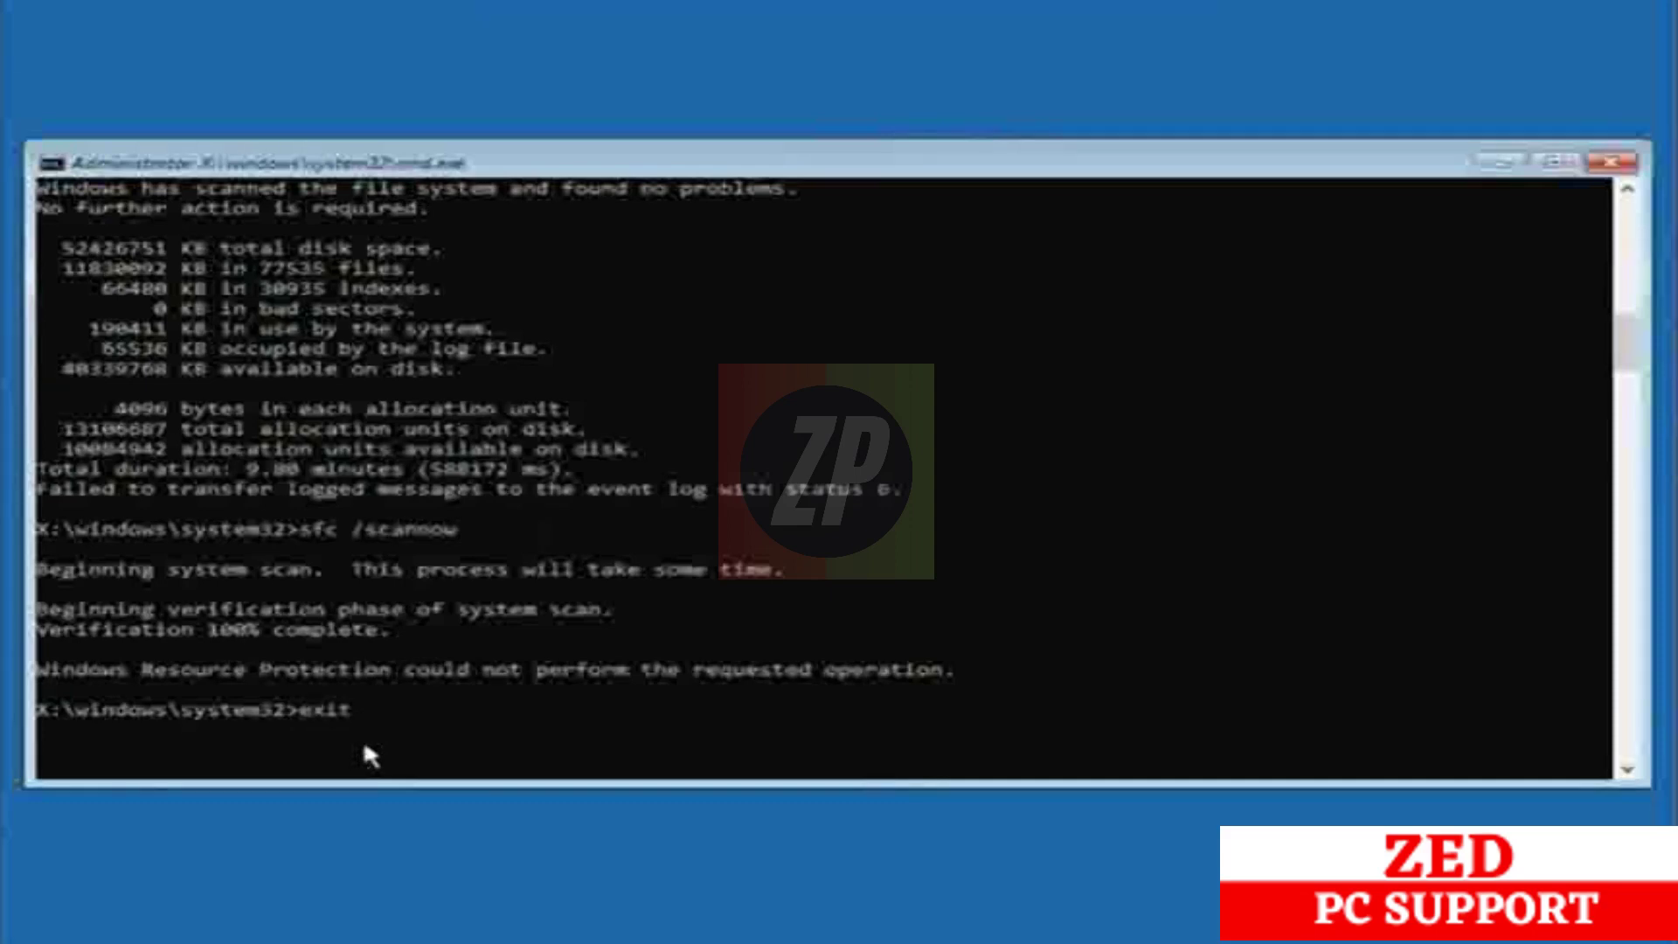
key("Return")
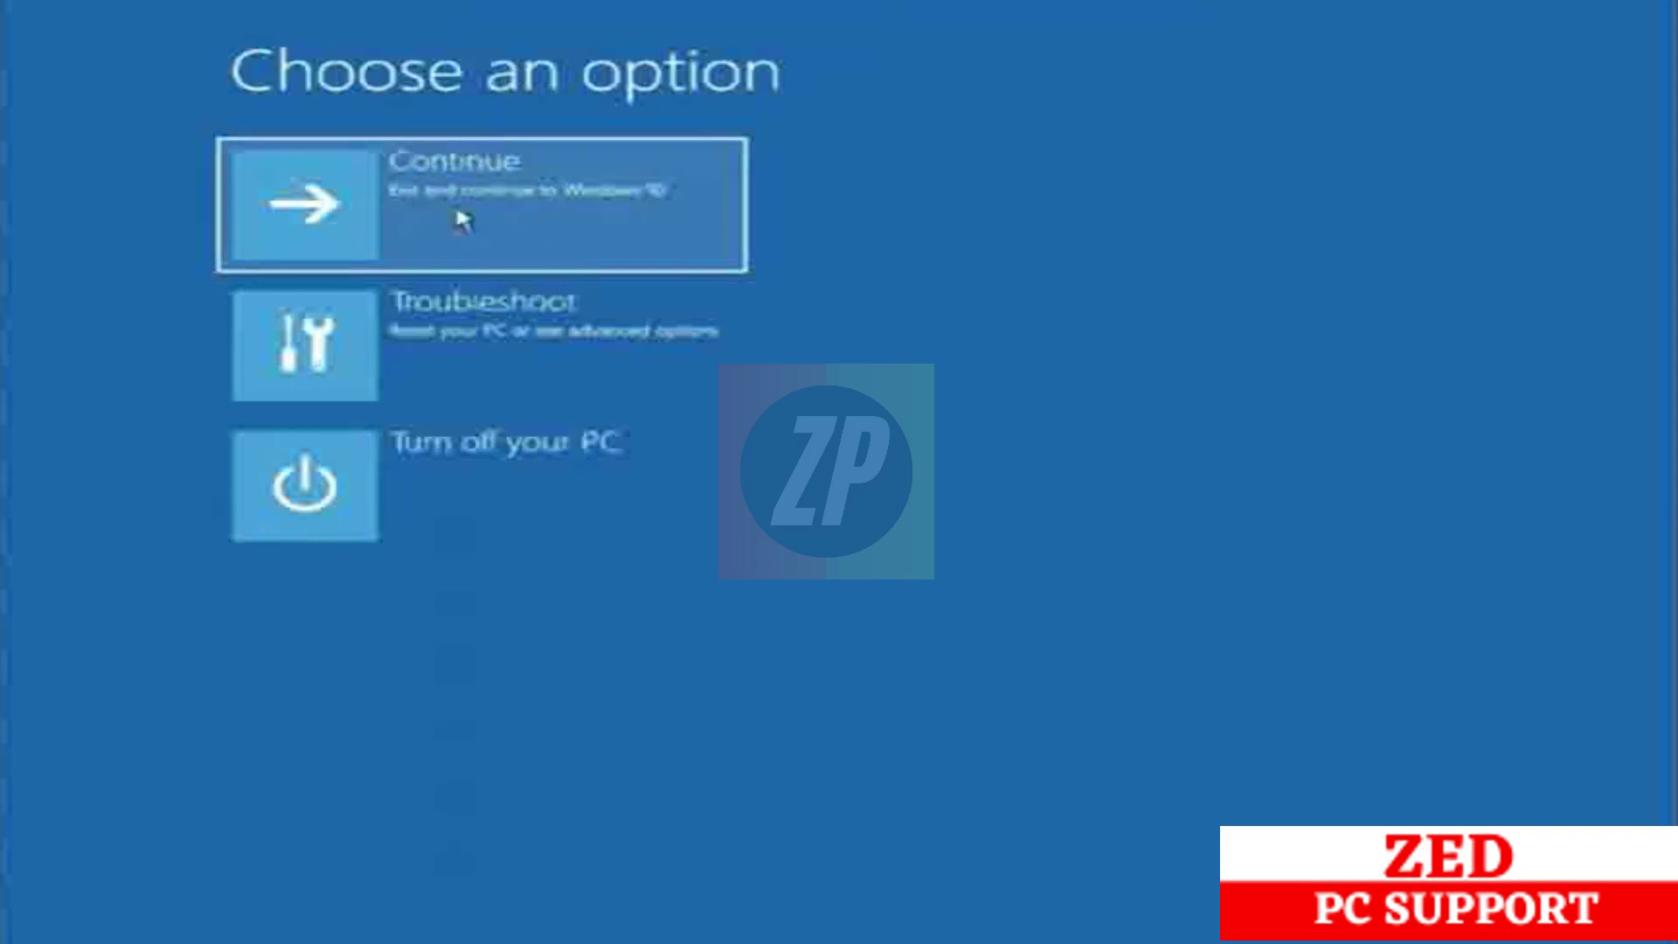
left_click(494, 178)
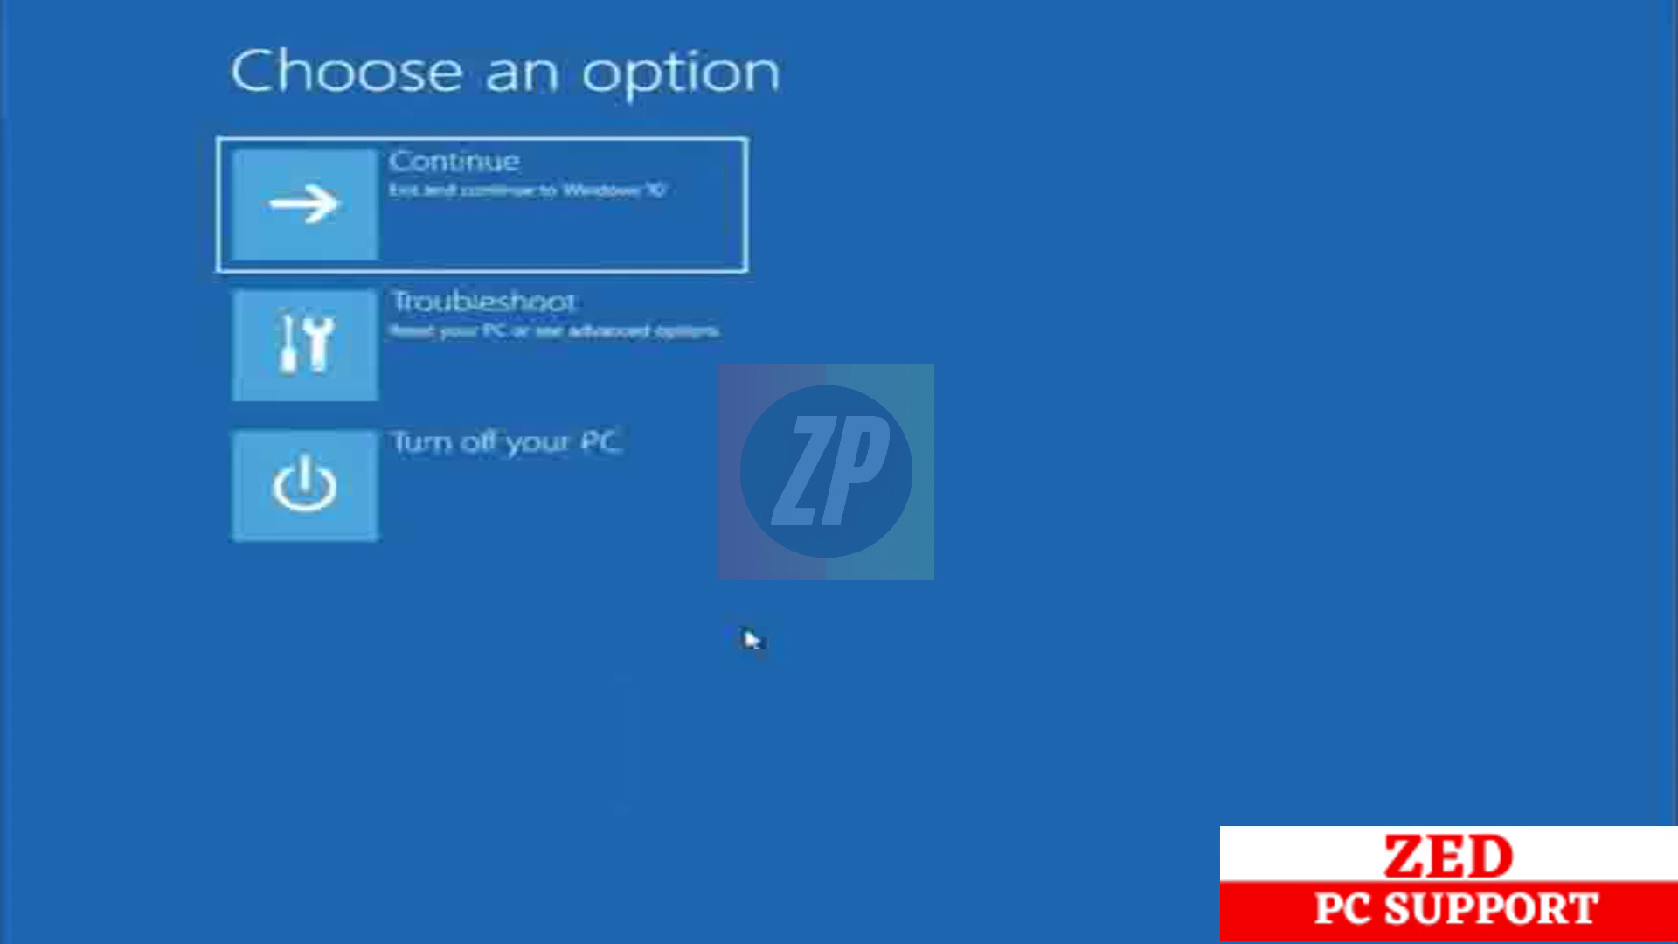
Start System Restore from the advanced troubleshooting options, choosing the listed account and entering its account password.
left_click(503, 350)
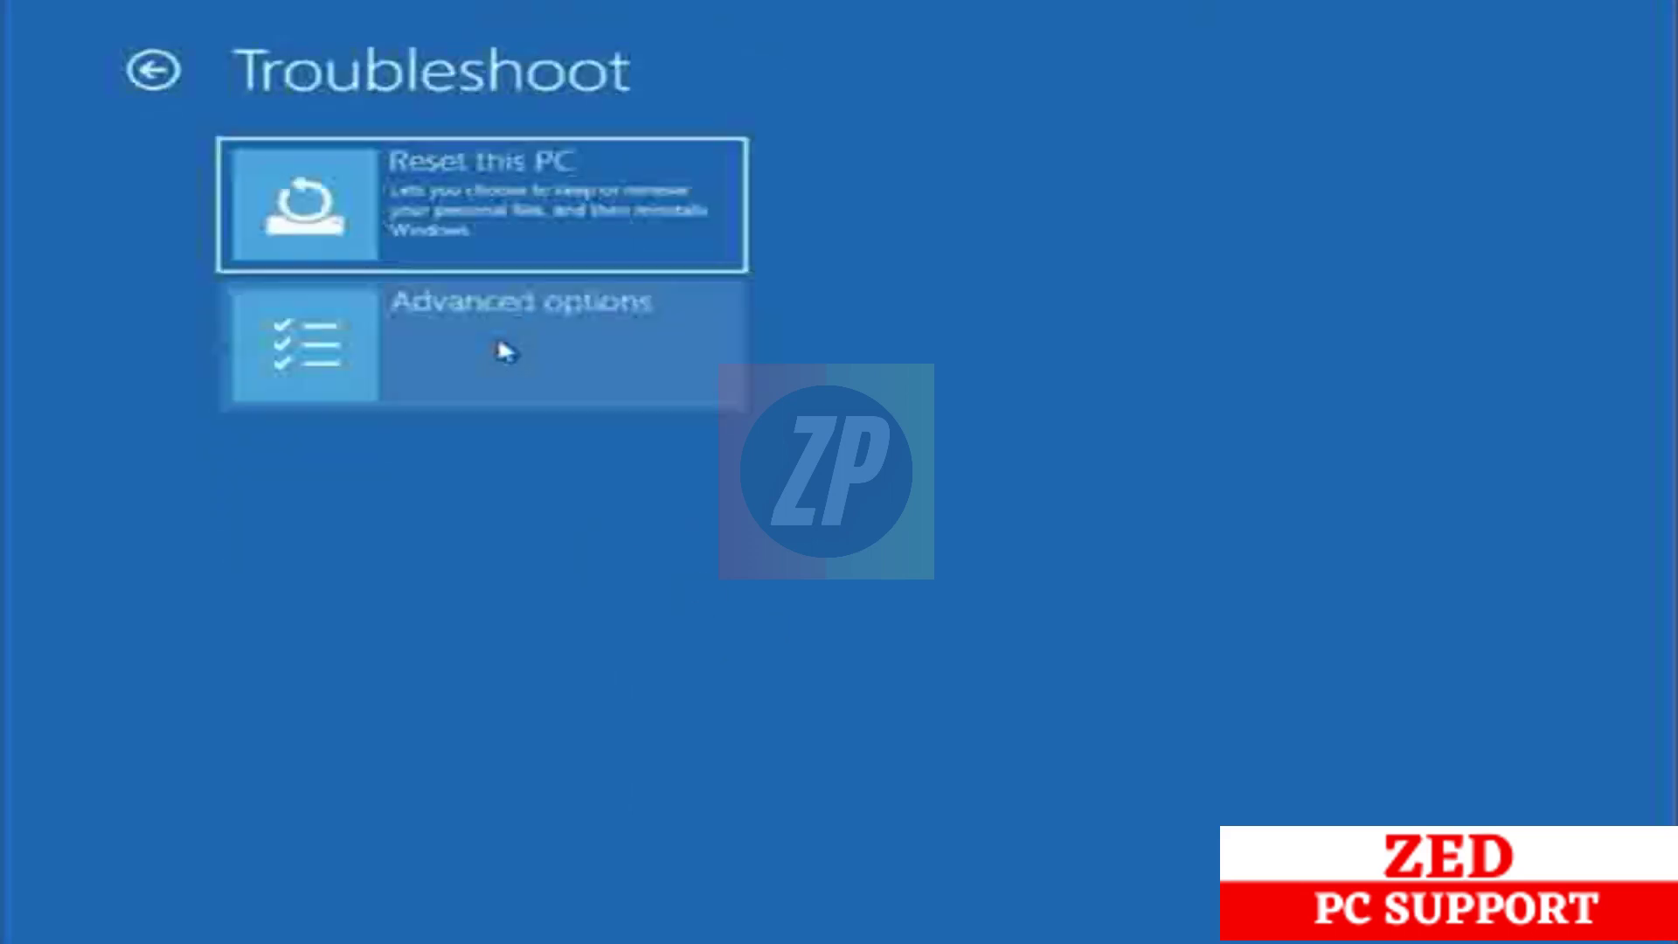
left_click(437, 345)
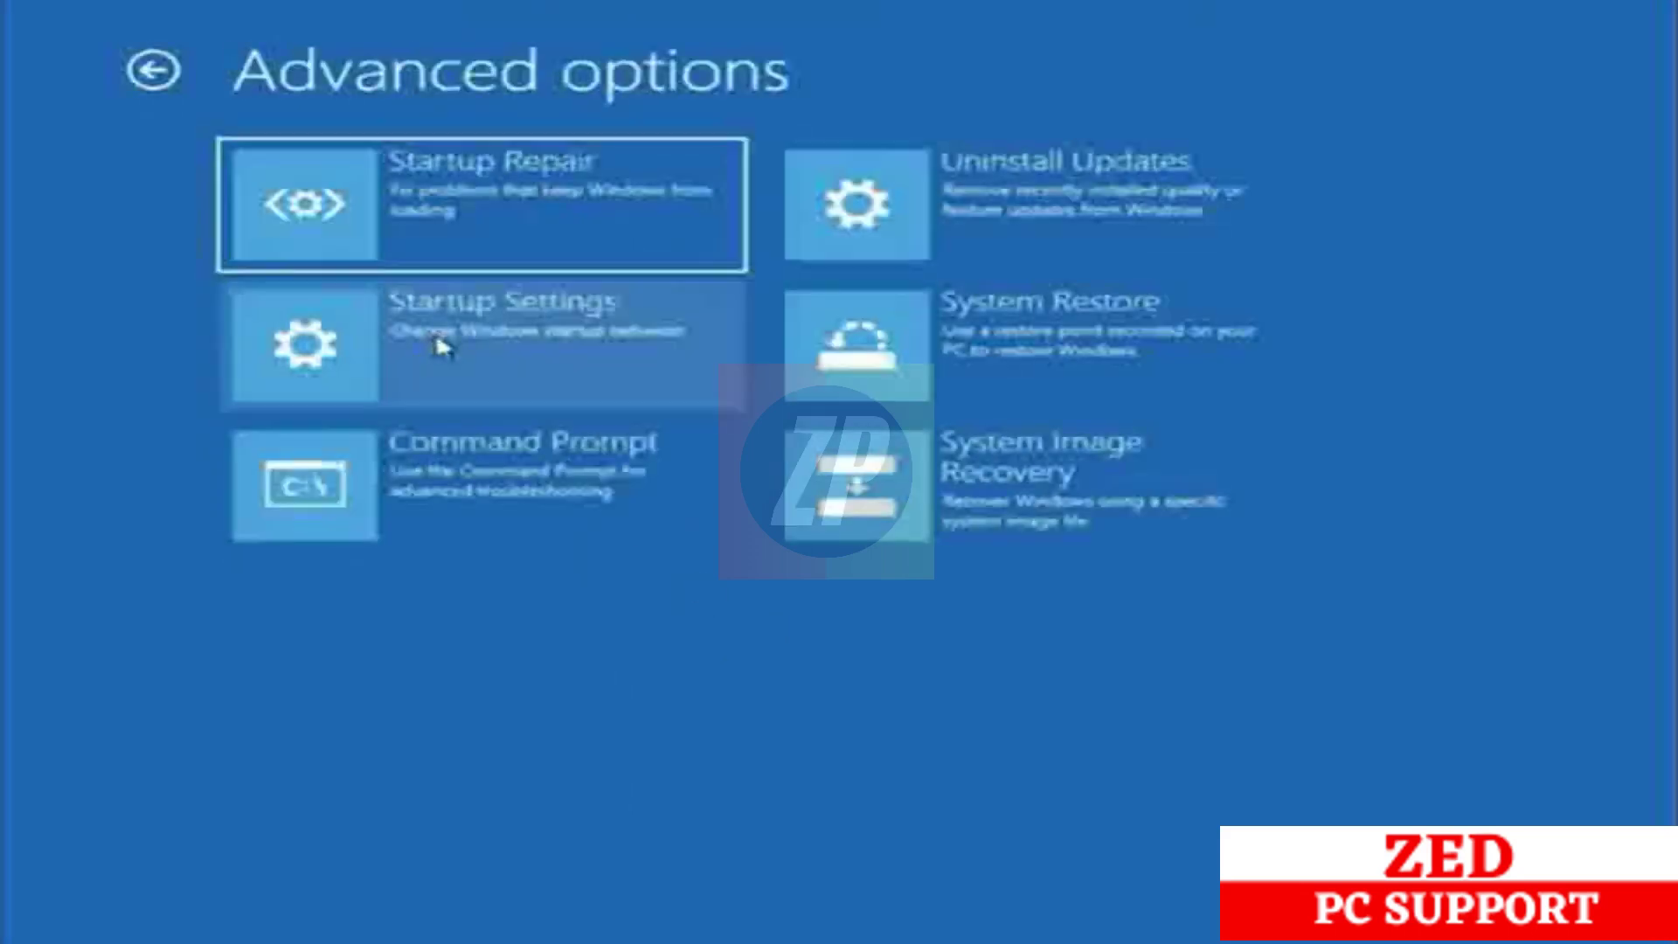
left_click(1001, 347)
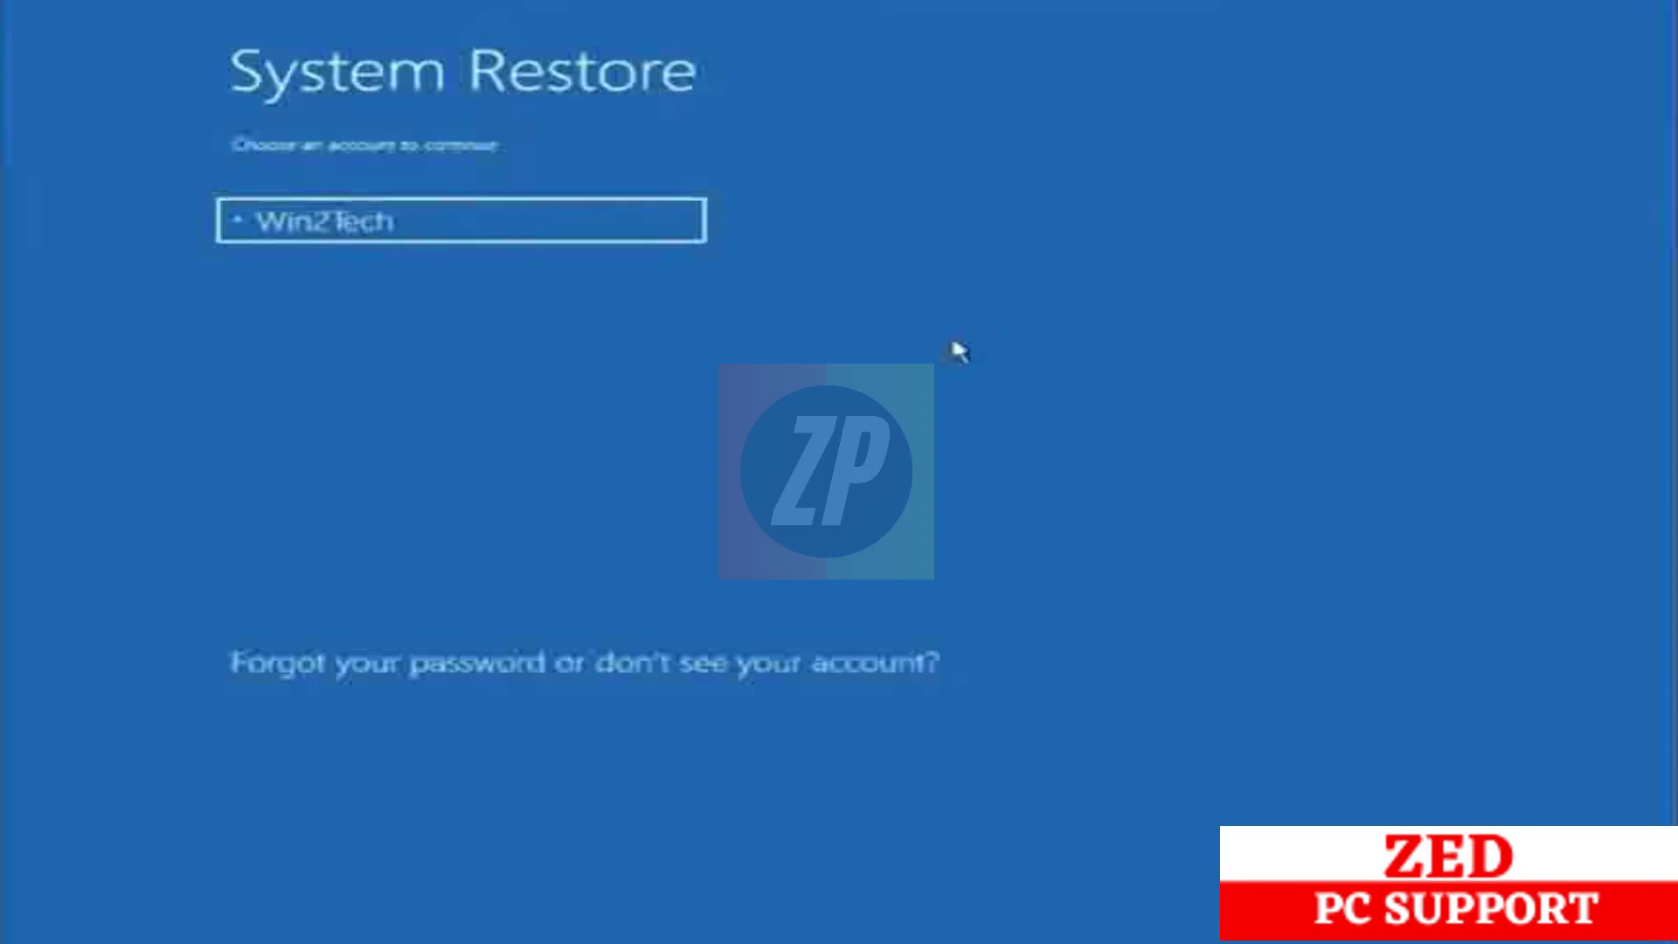
left_click(367, 234)
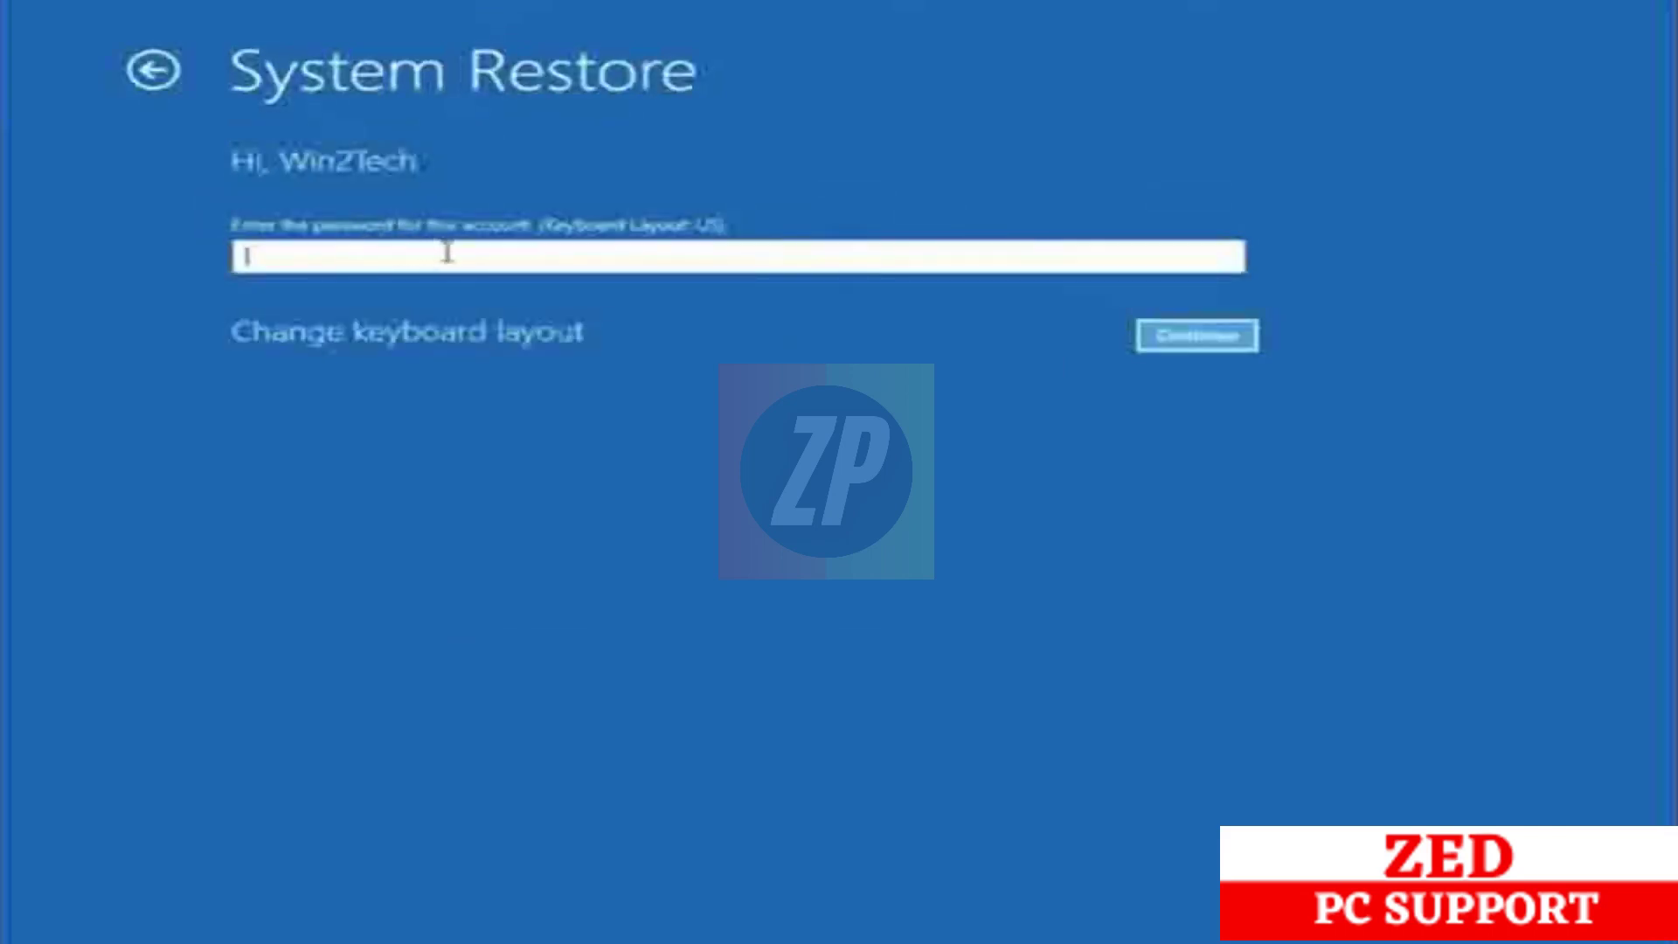
type("•••••")
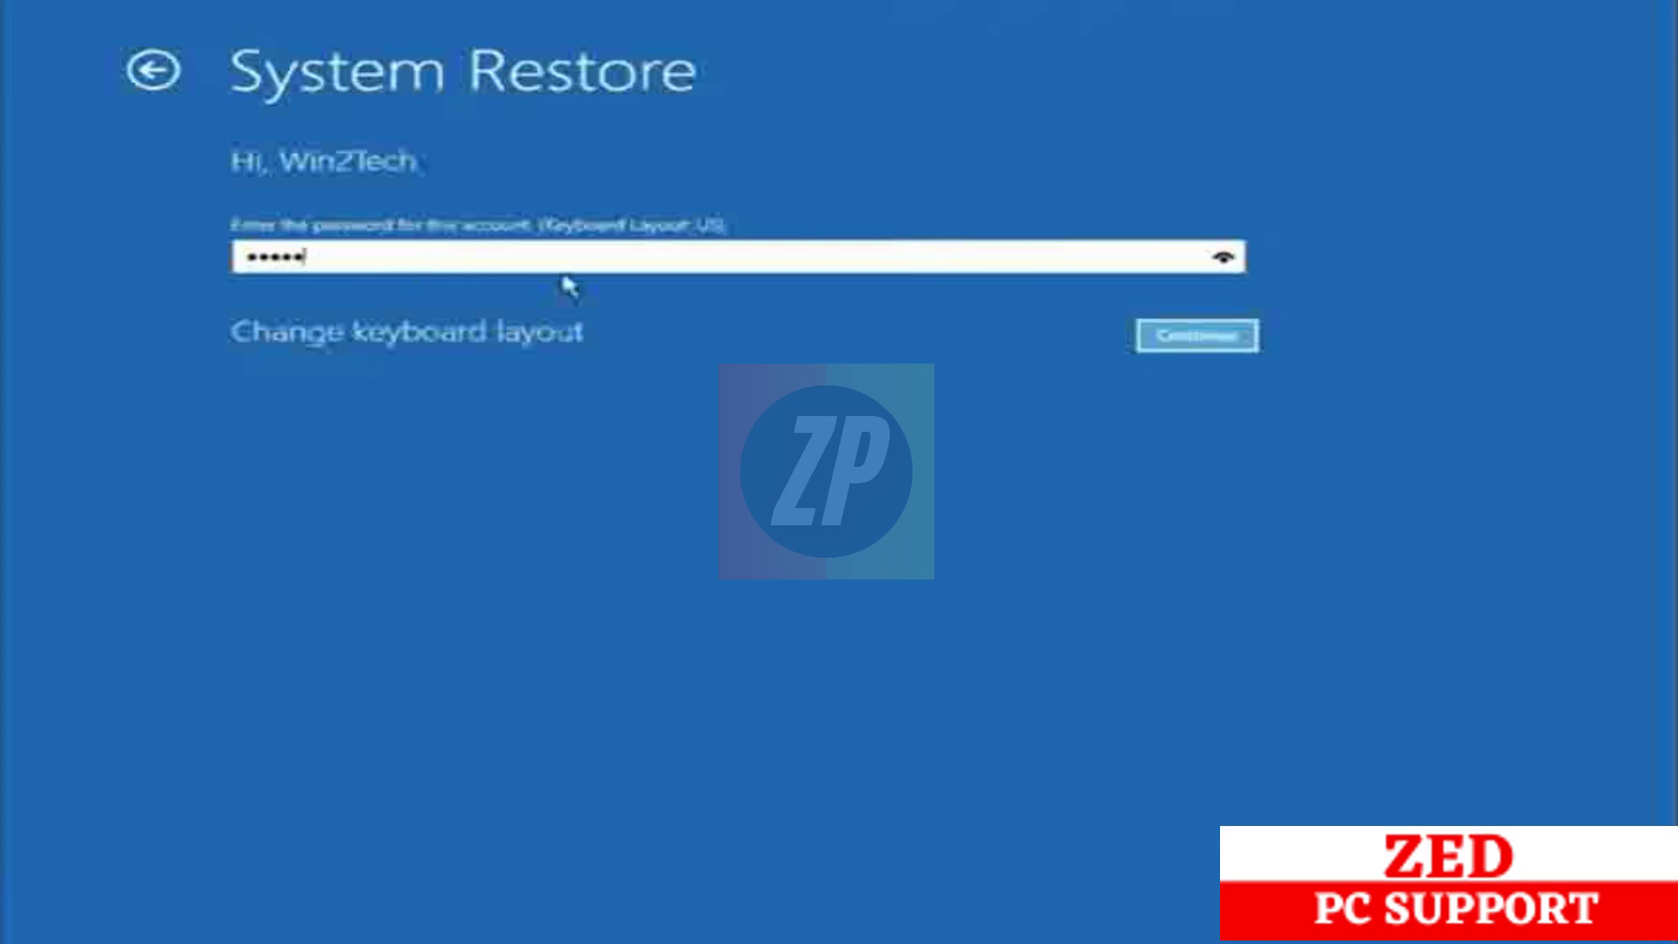
left_click(1205, 336)
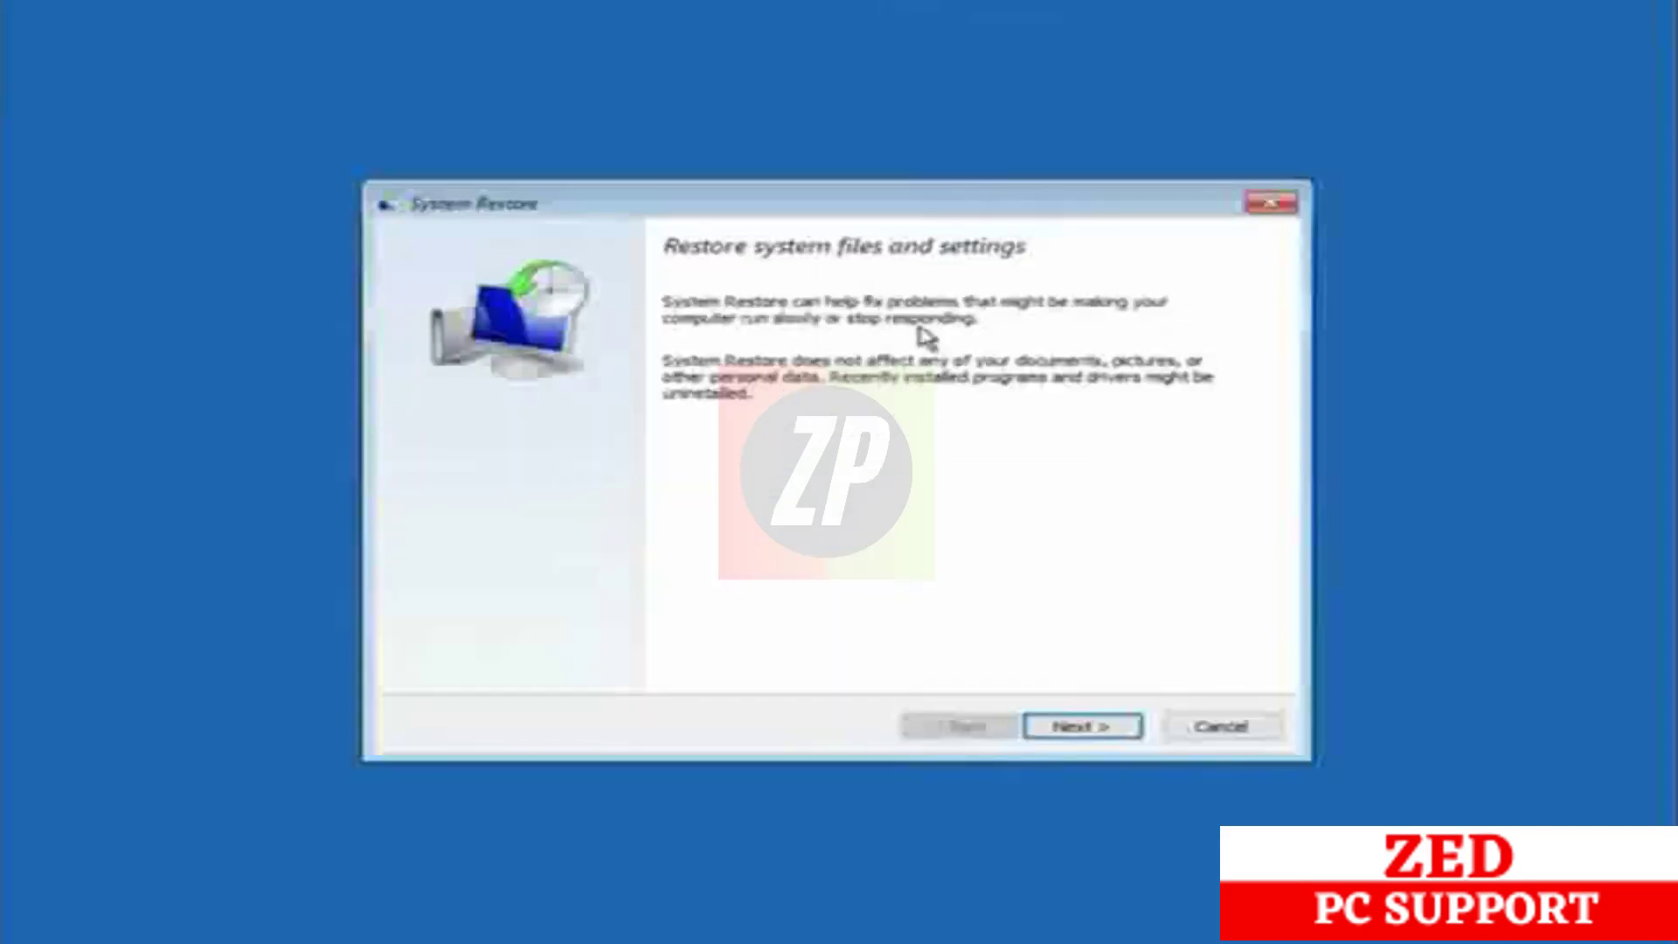
Restore the computer to the 6/12/2023 1:12:51 AM manual restore point, confirm the operation, and restart the computer.
left_click(1093, 733)
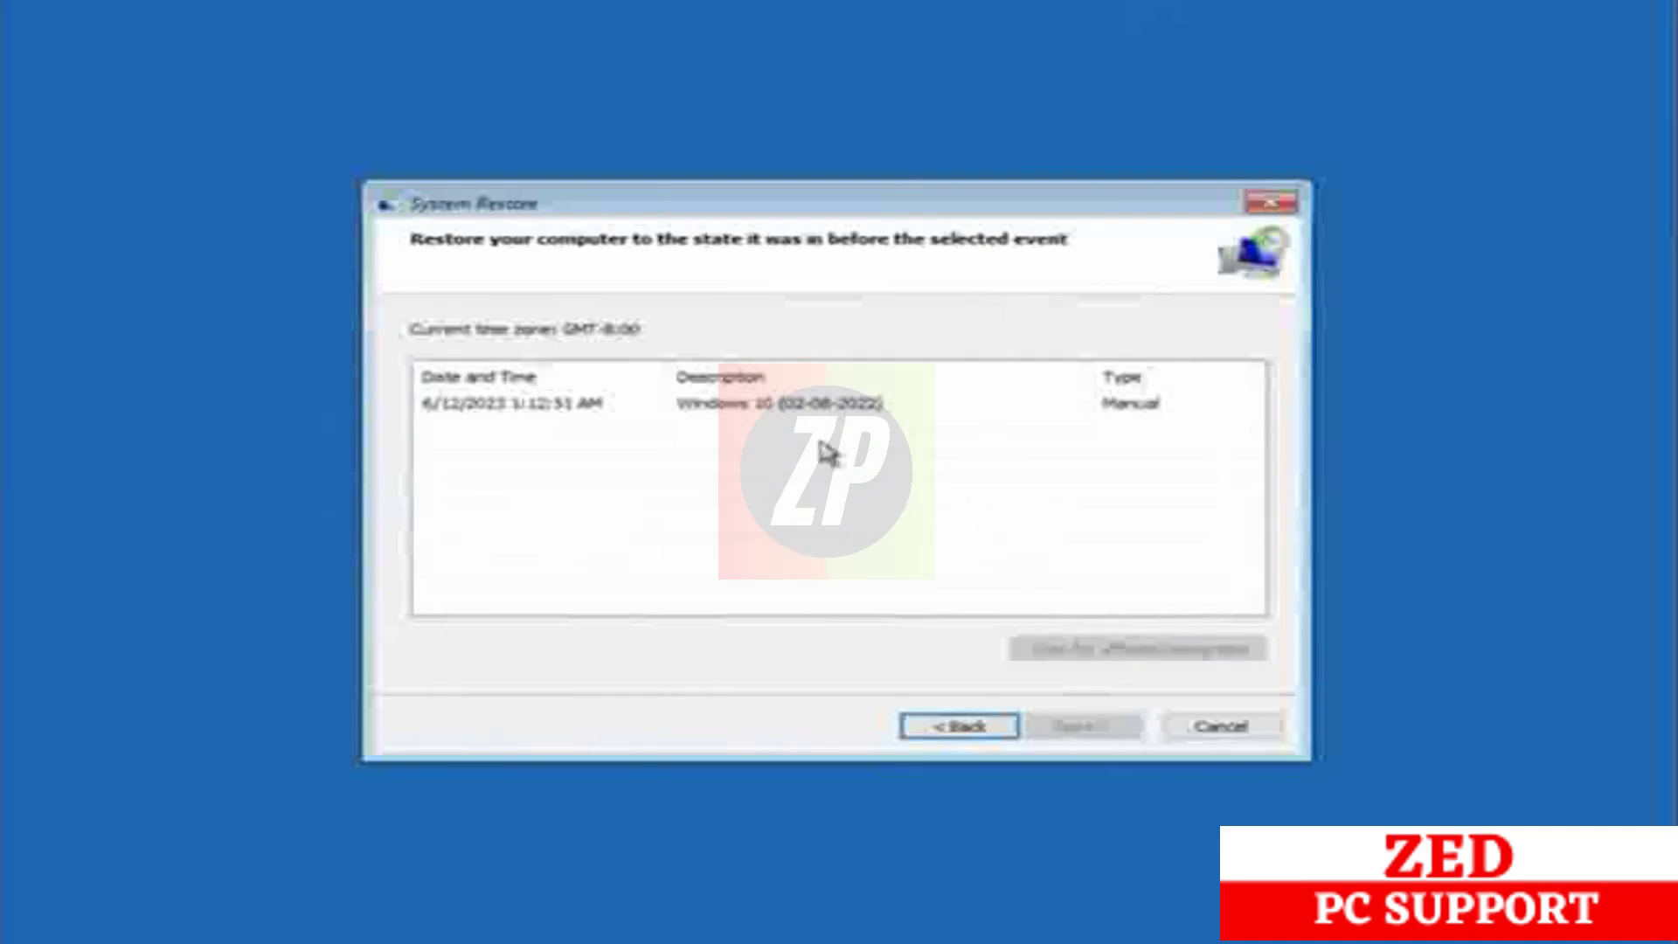
left_click(796, 406)
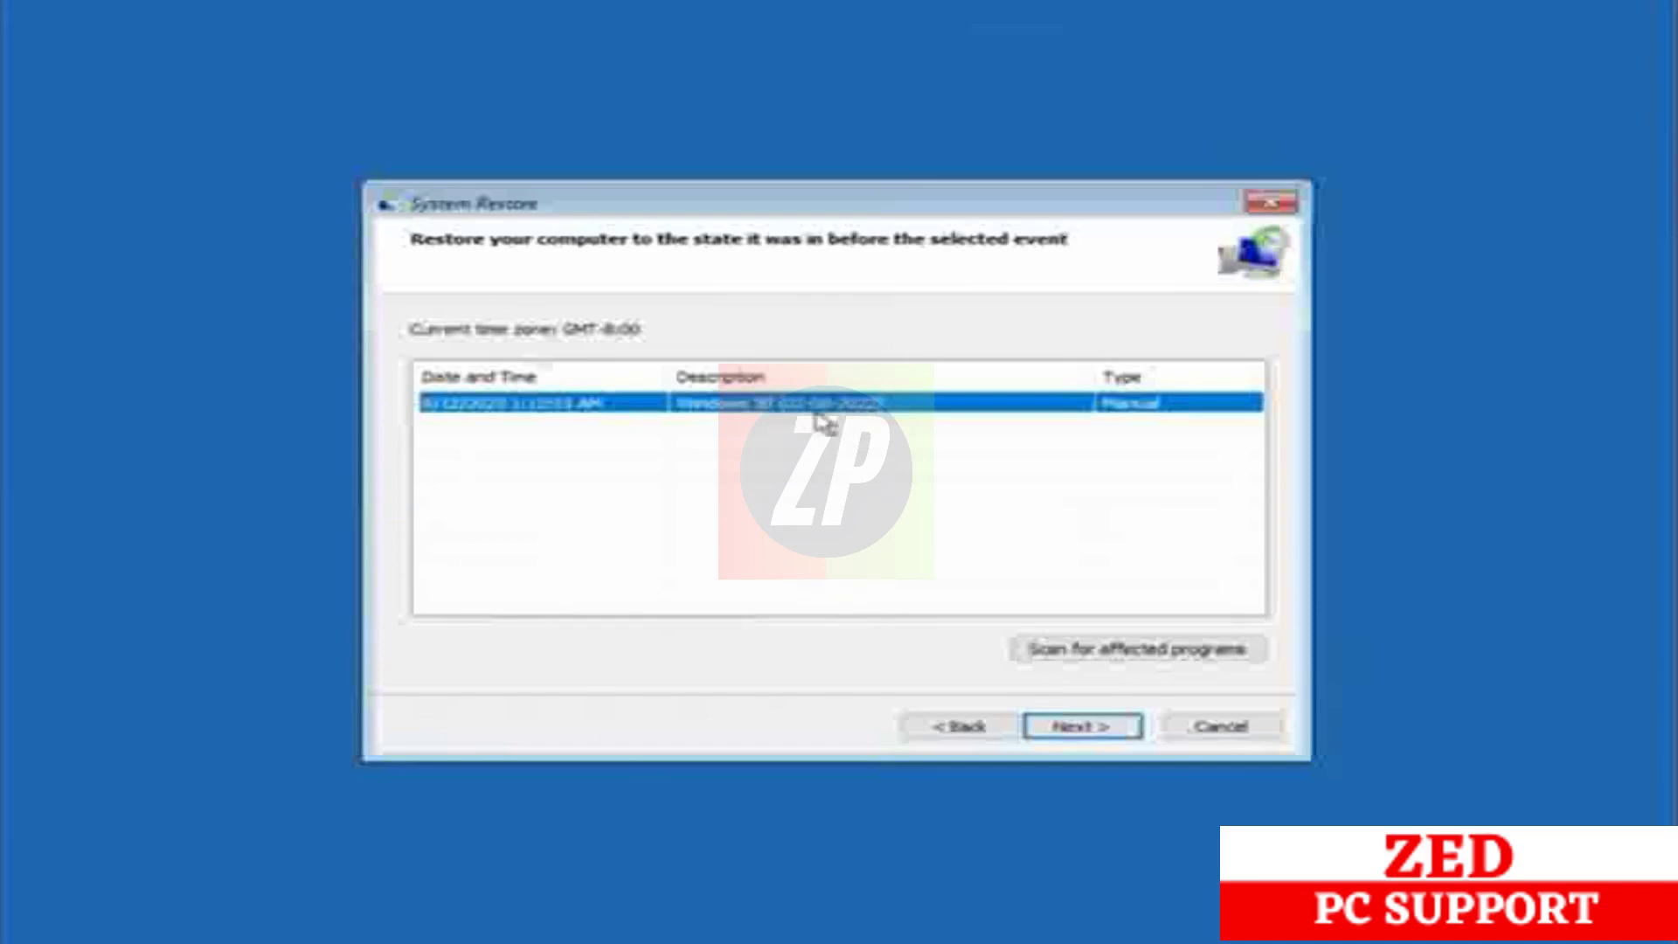
left_click(1055, 731)
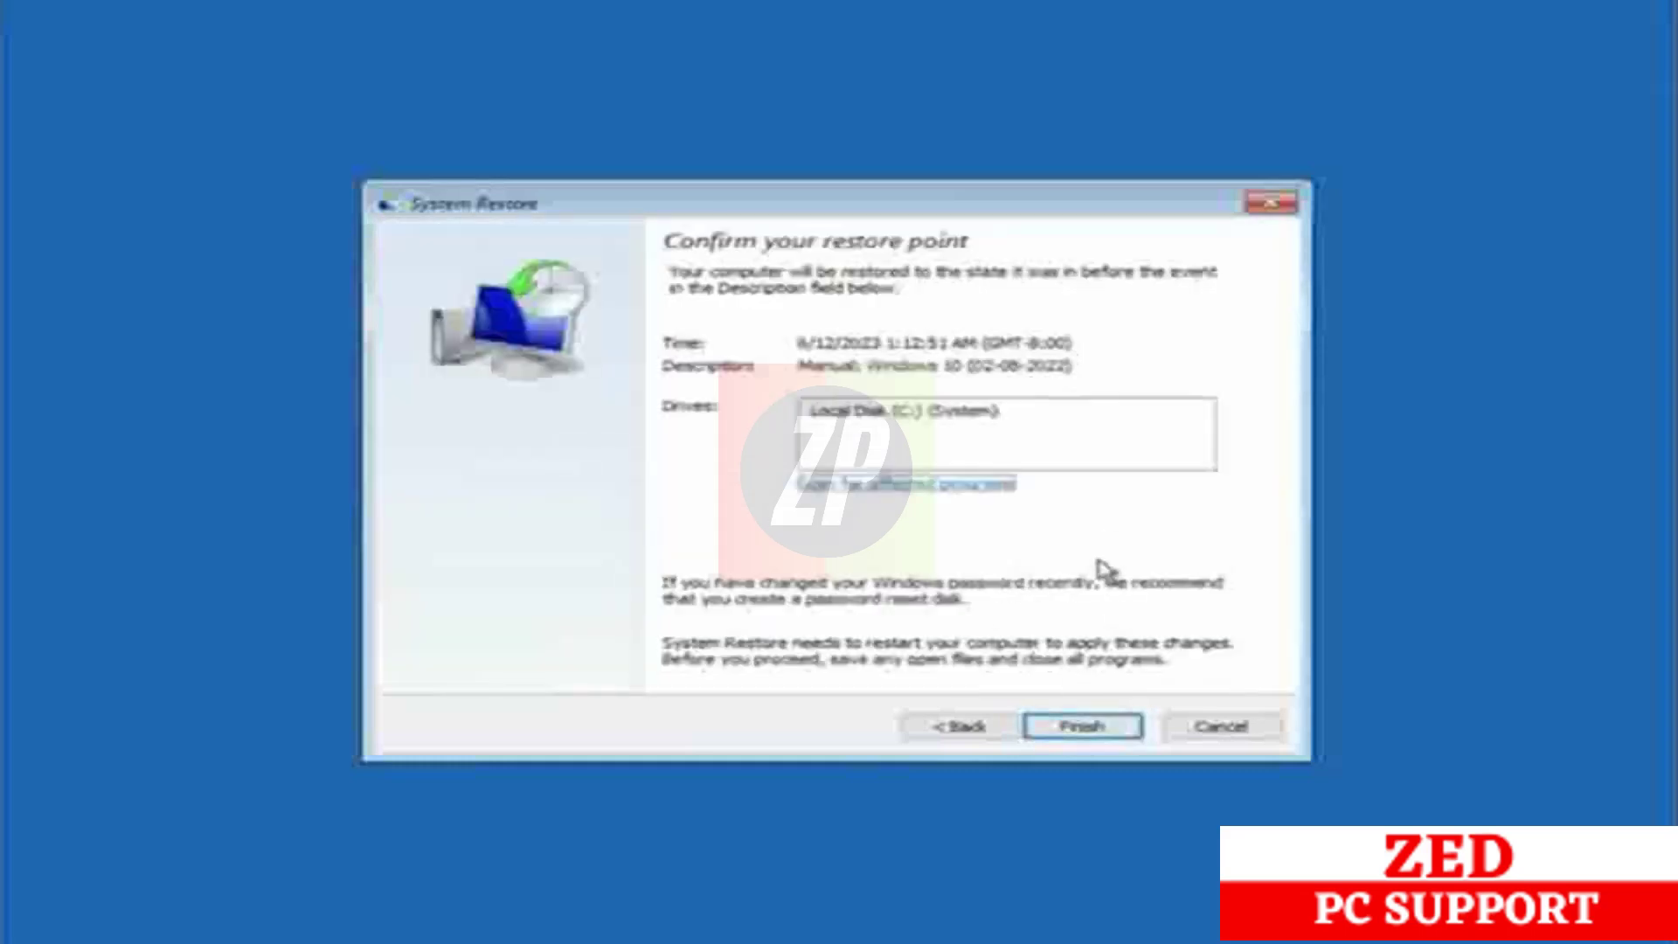
left_click(1082, 726)
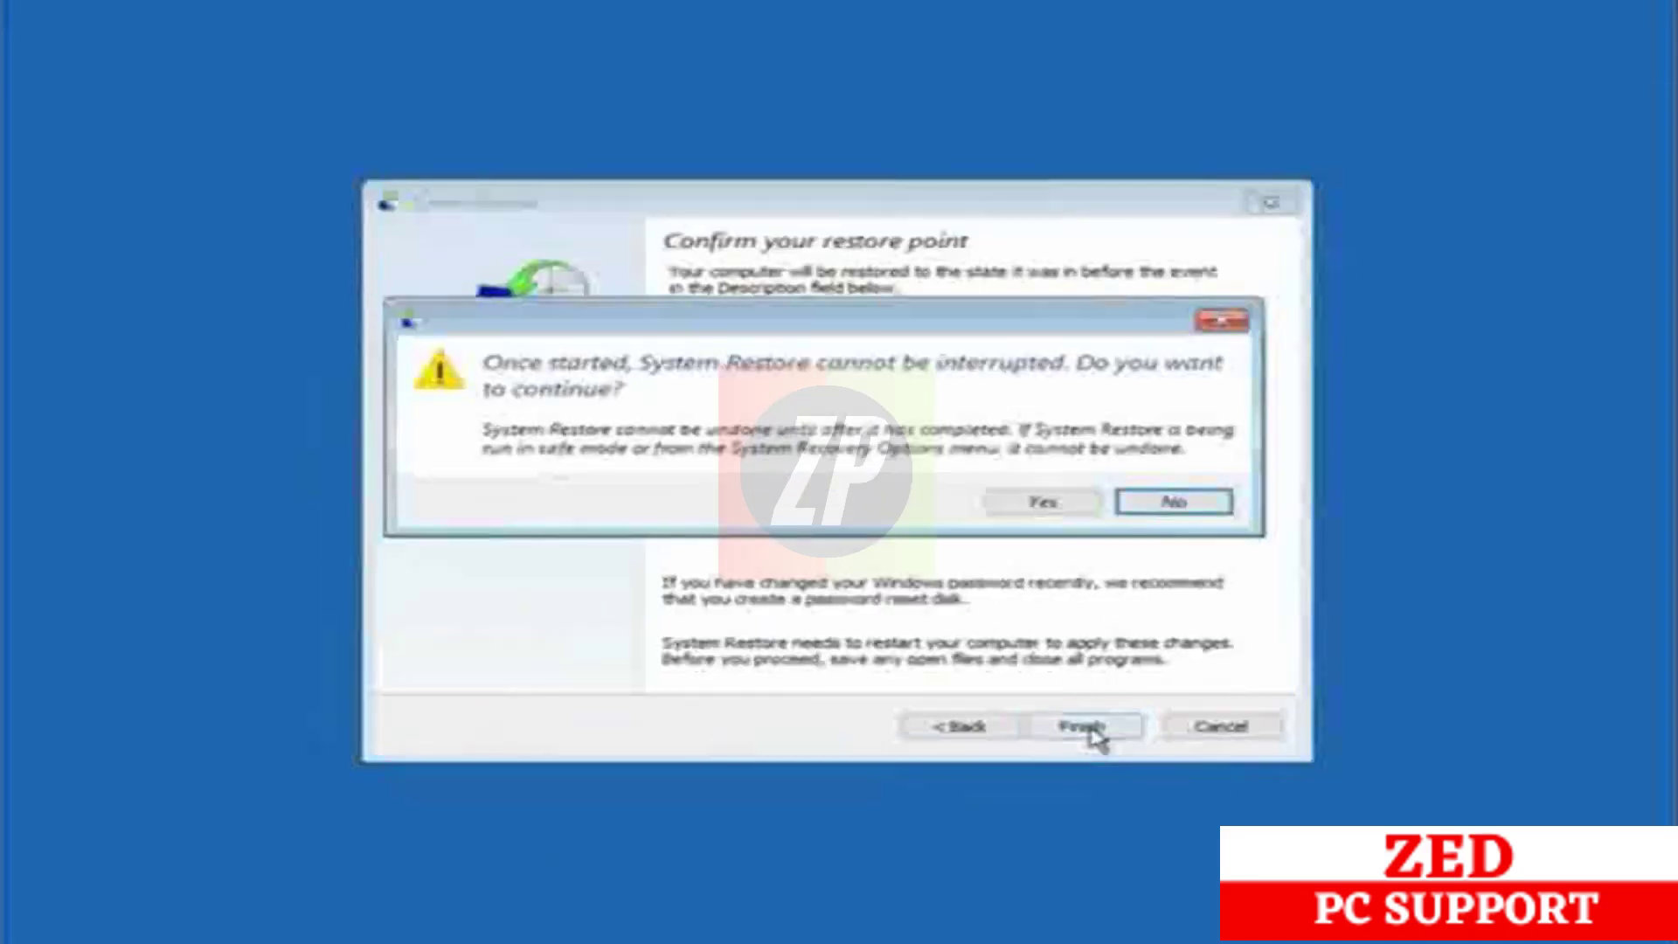
left_click(1040, 503)
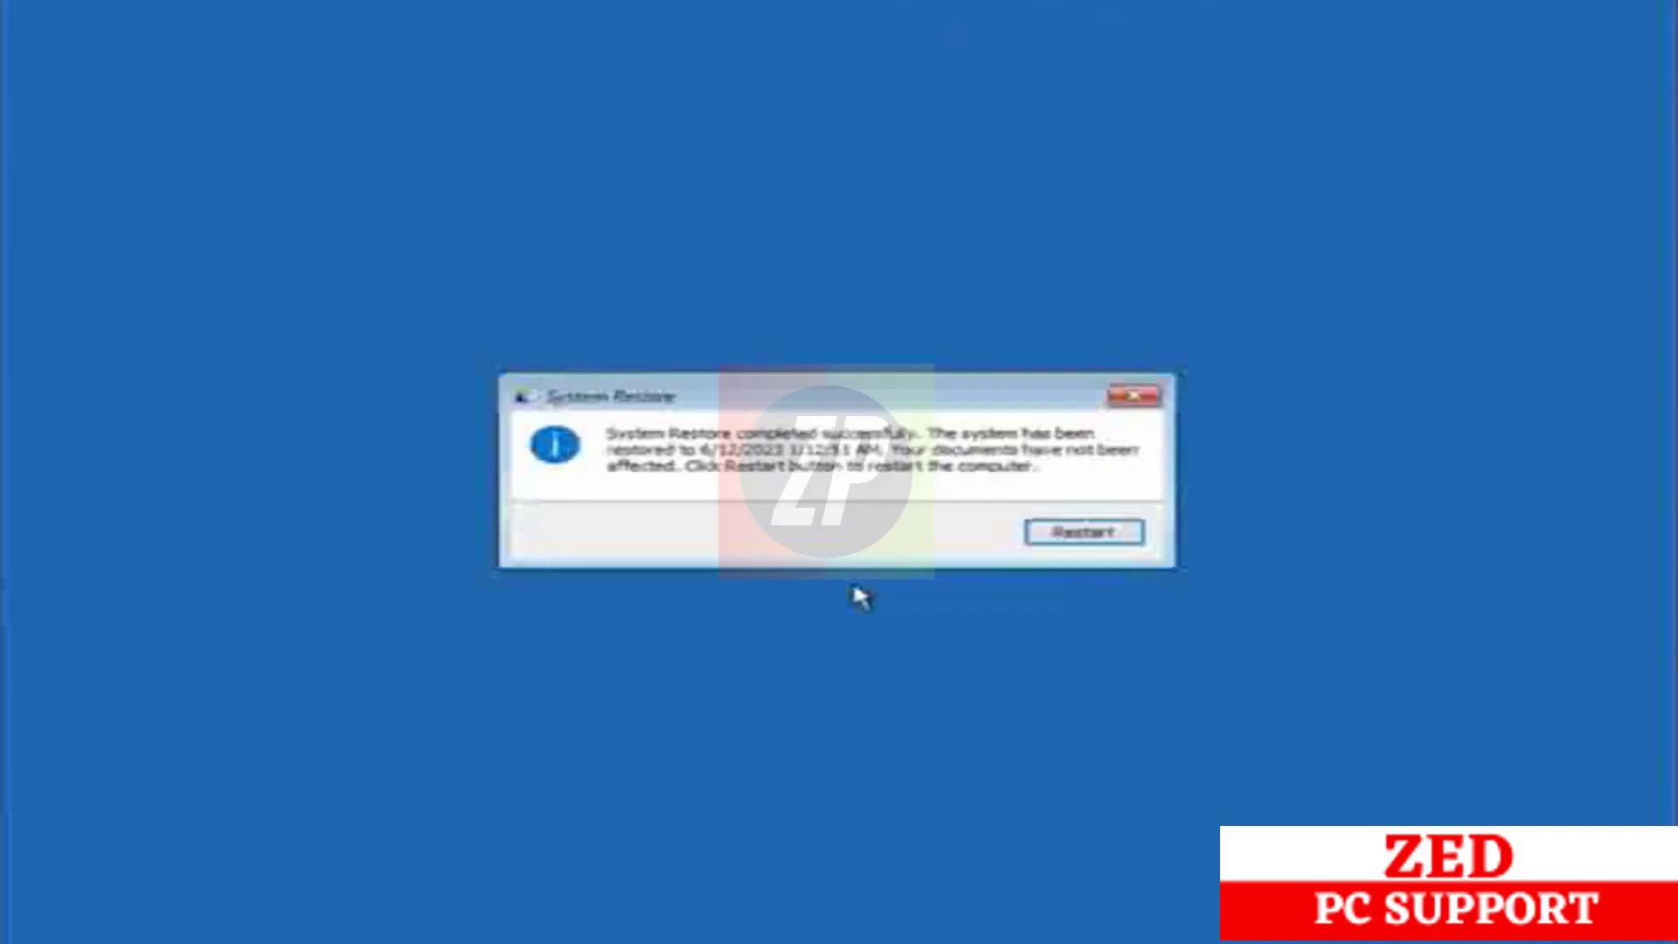
left_click(1068, 532)
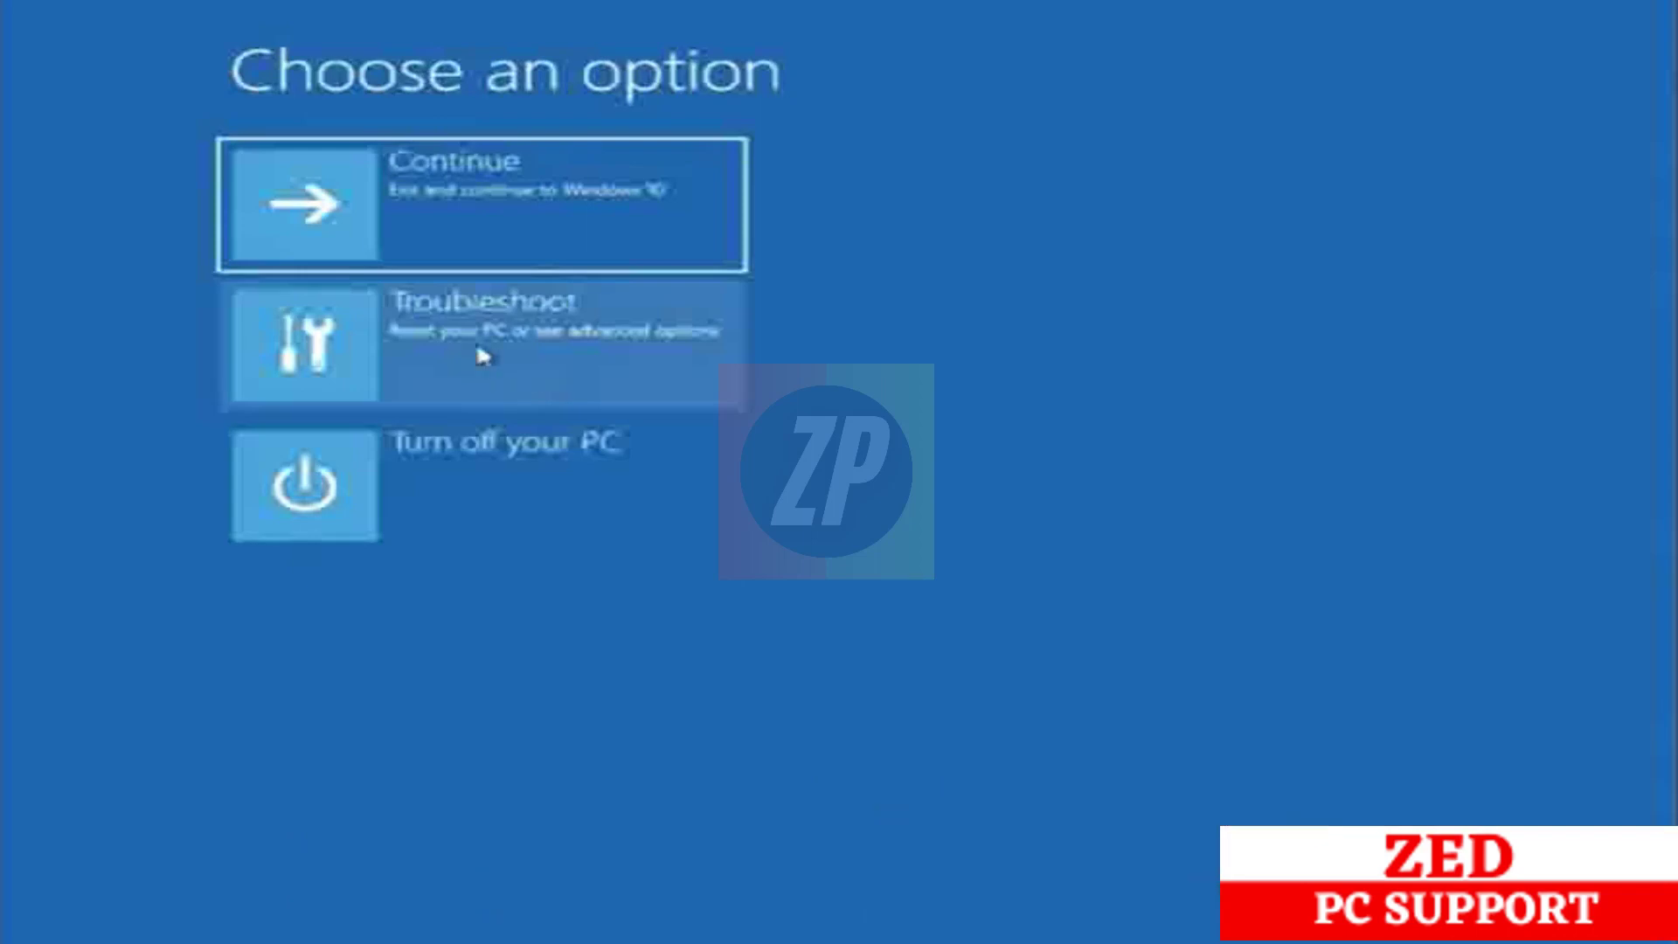
Restart the computer into Startup Settings from the advanced troubleshooting options.
left_click(450, 352)
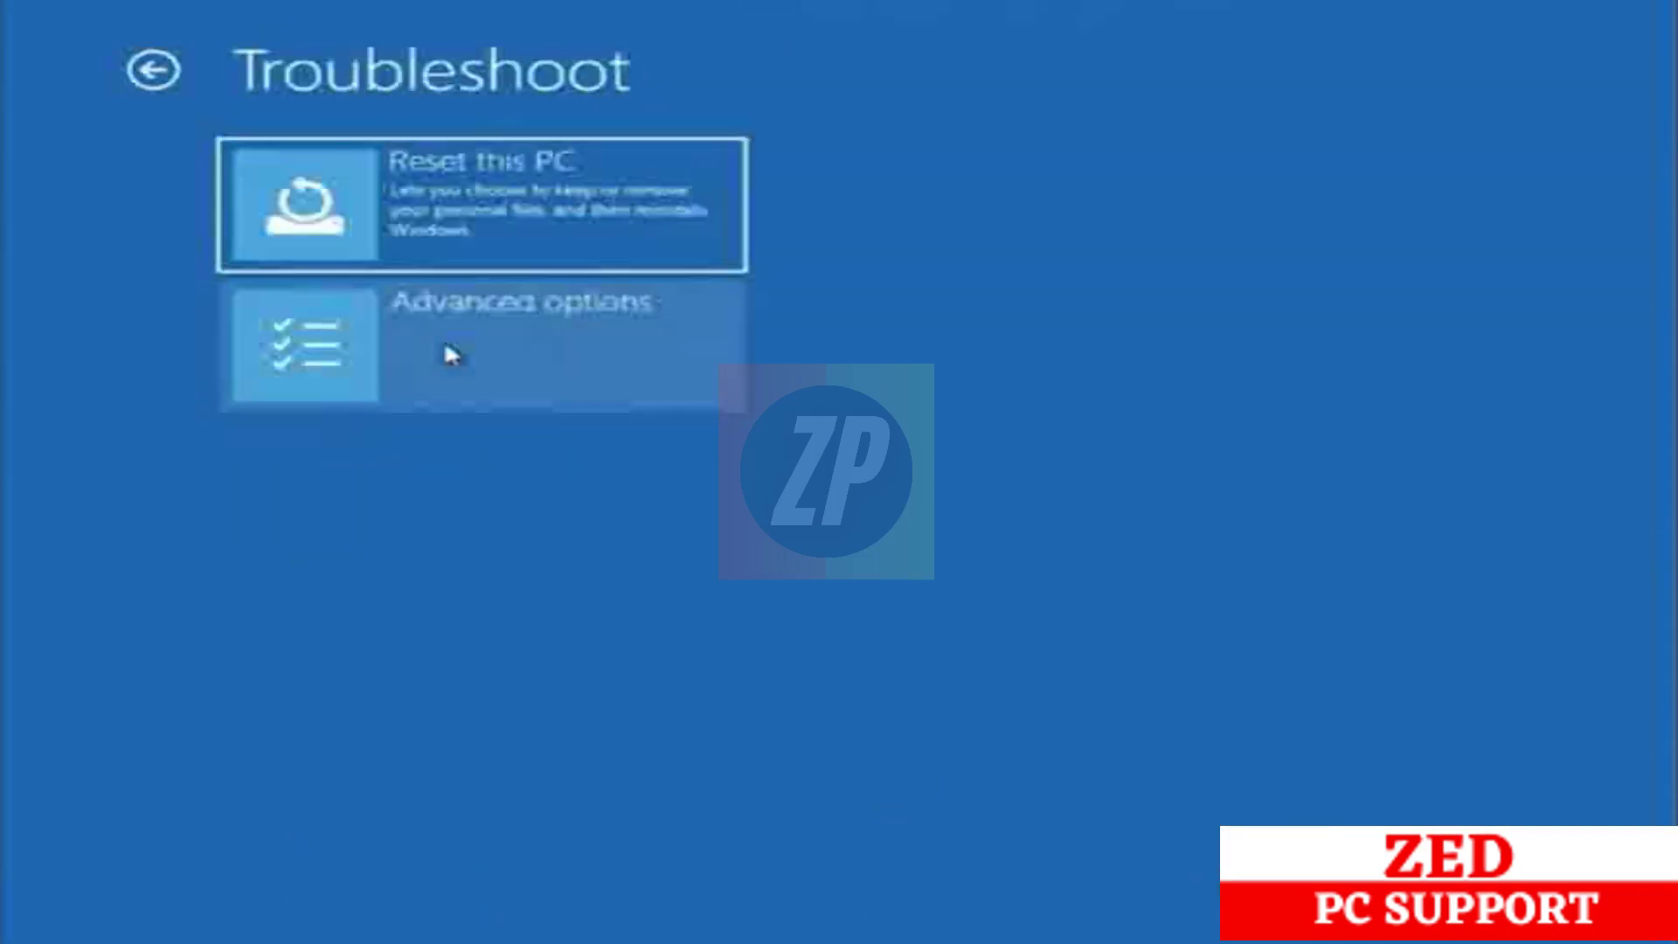
left_click(450, 351)
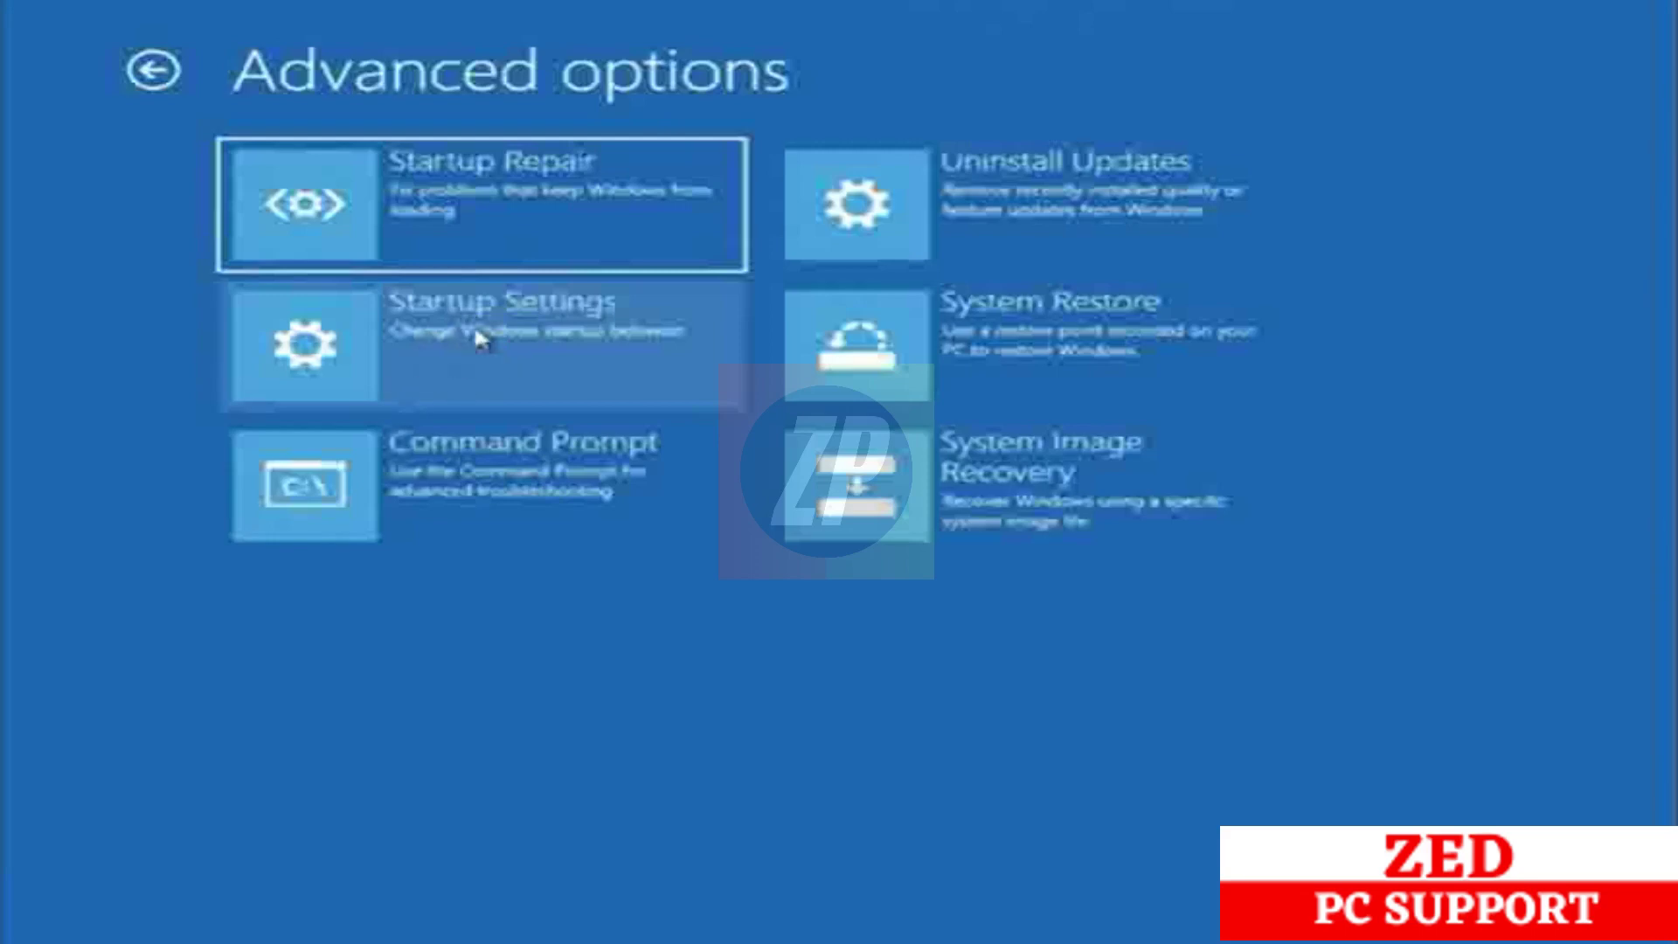
left_click(479, 339)
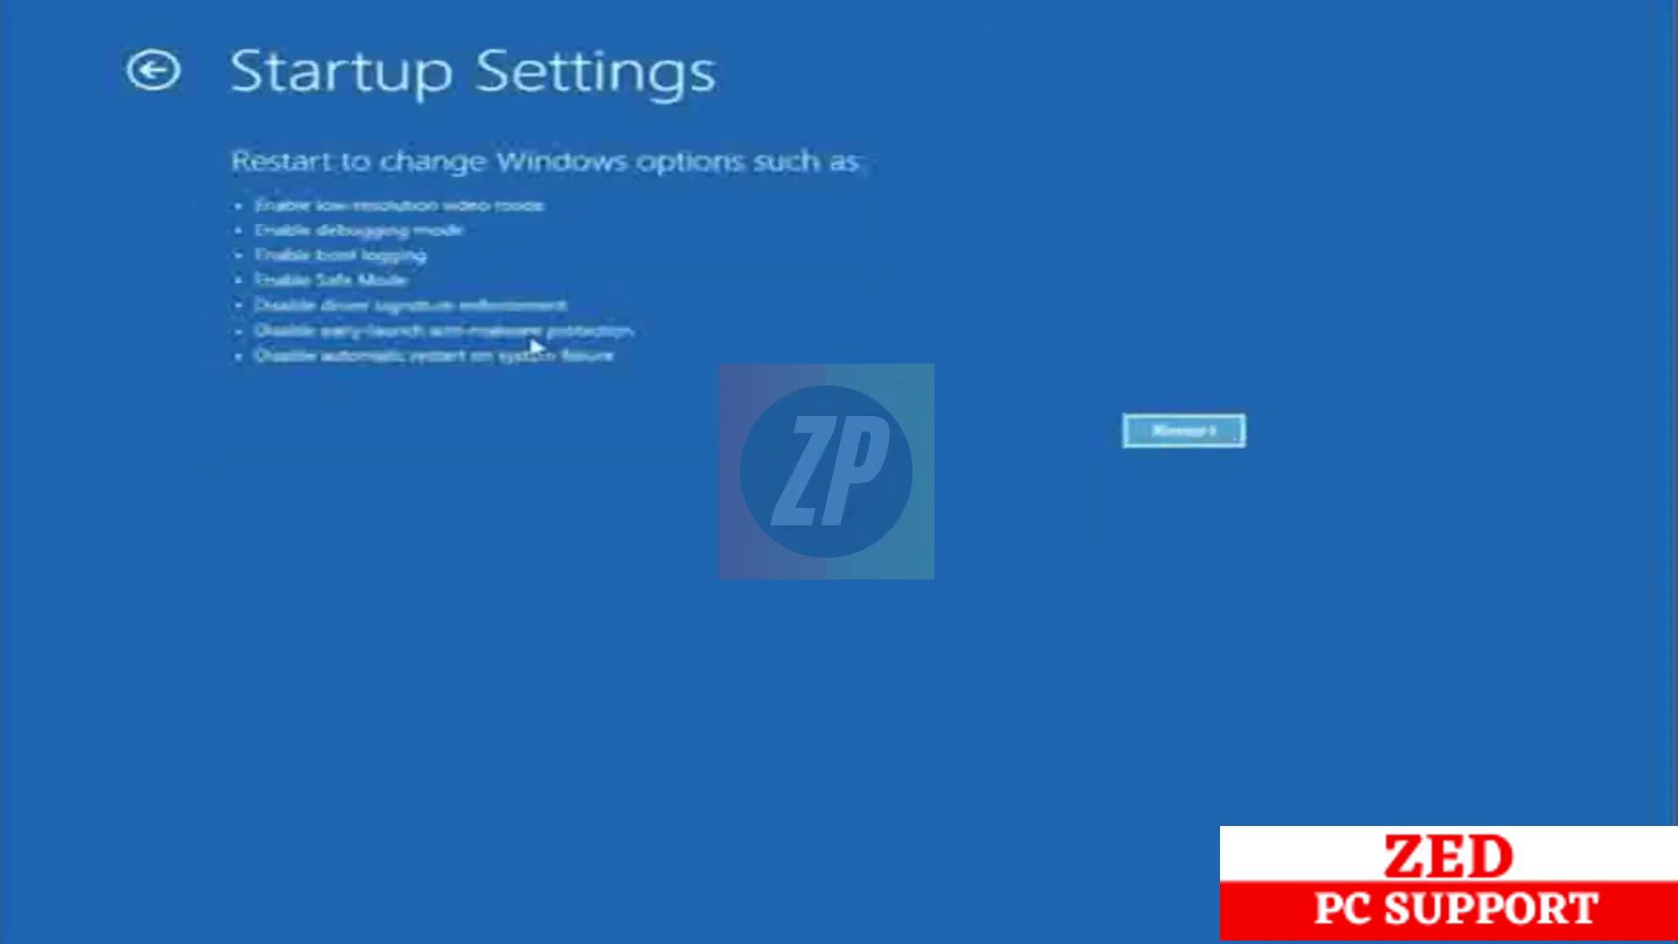
left_click(1169, 438)
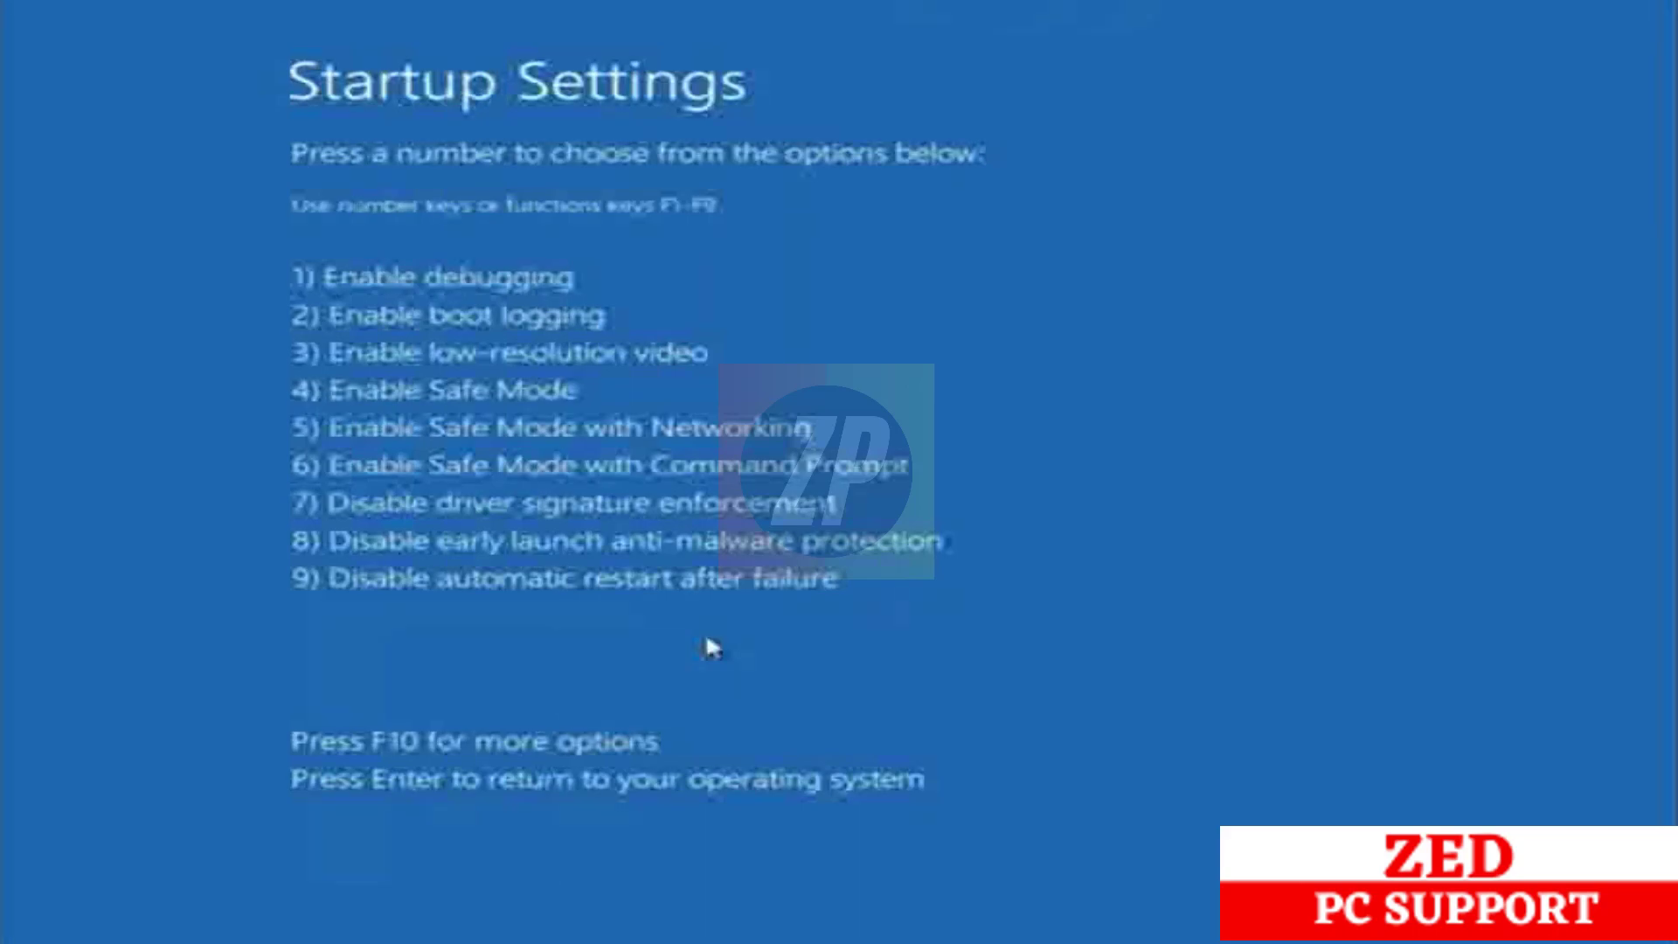
Enable Safe Mode and sign in to Windows with the account password.
key("4")
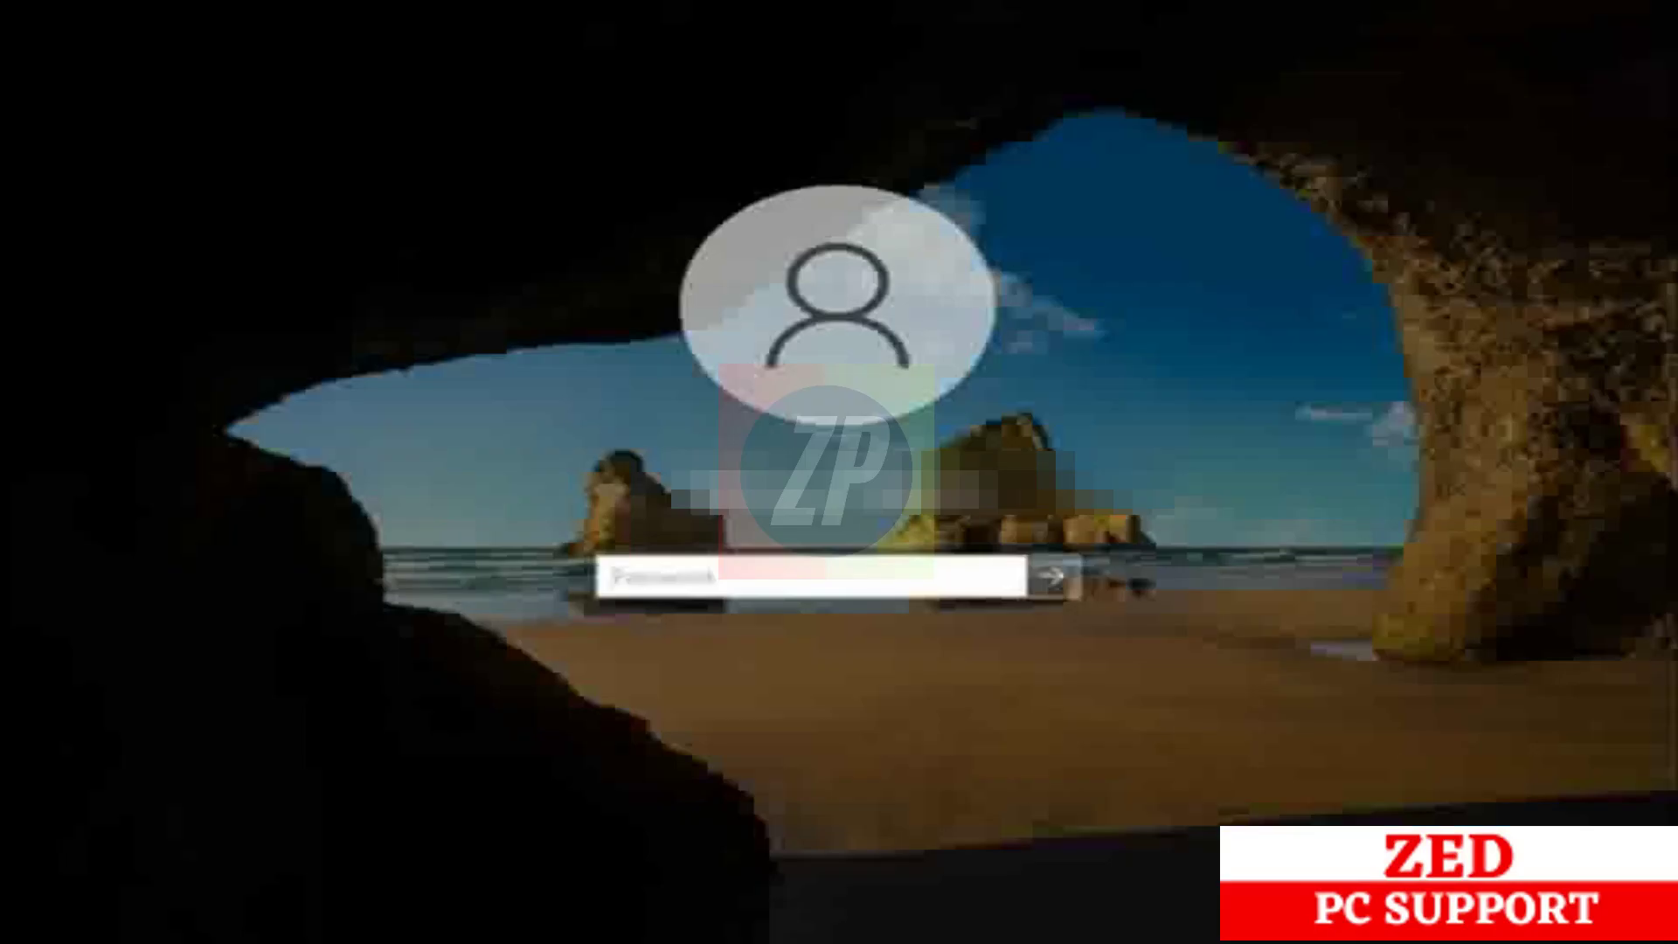
type("*****")
key("Return")
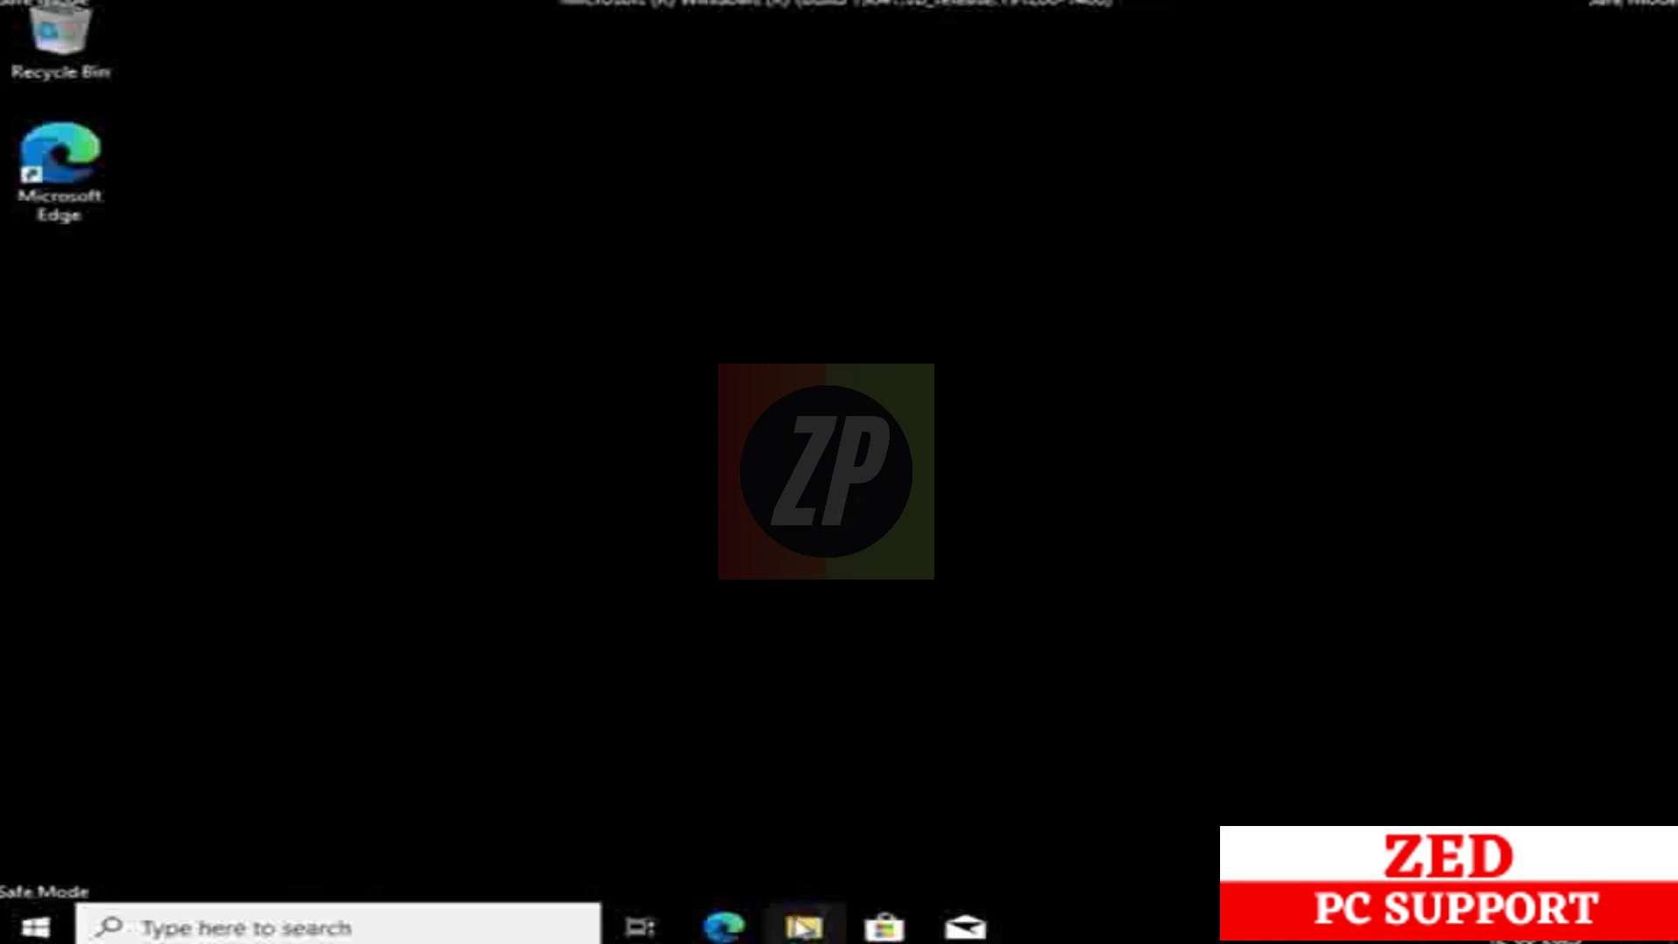
Launch Disk Cleanup from the properties of Local Disk (C:) in File Explorer.
left_click(803, 930)
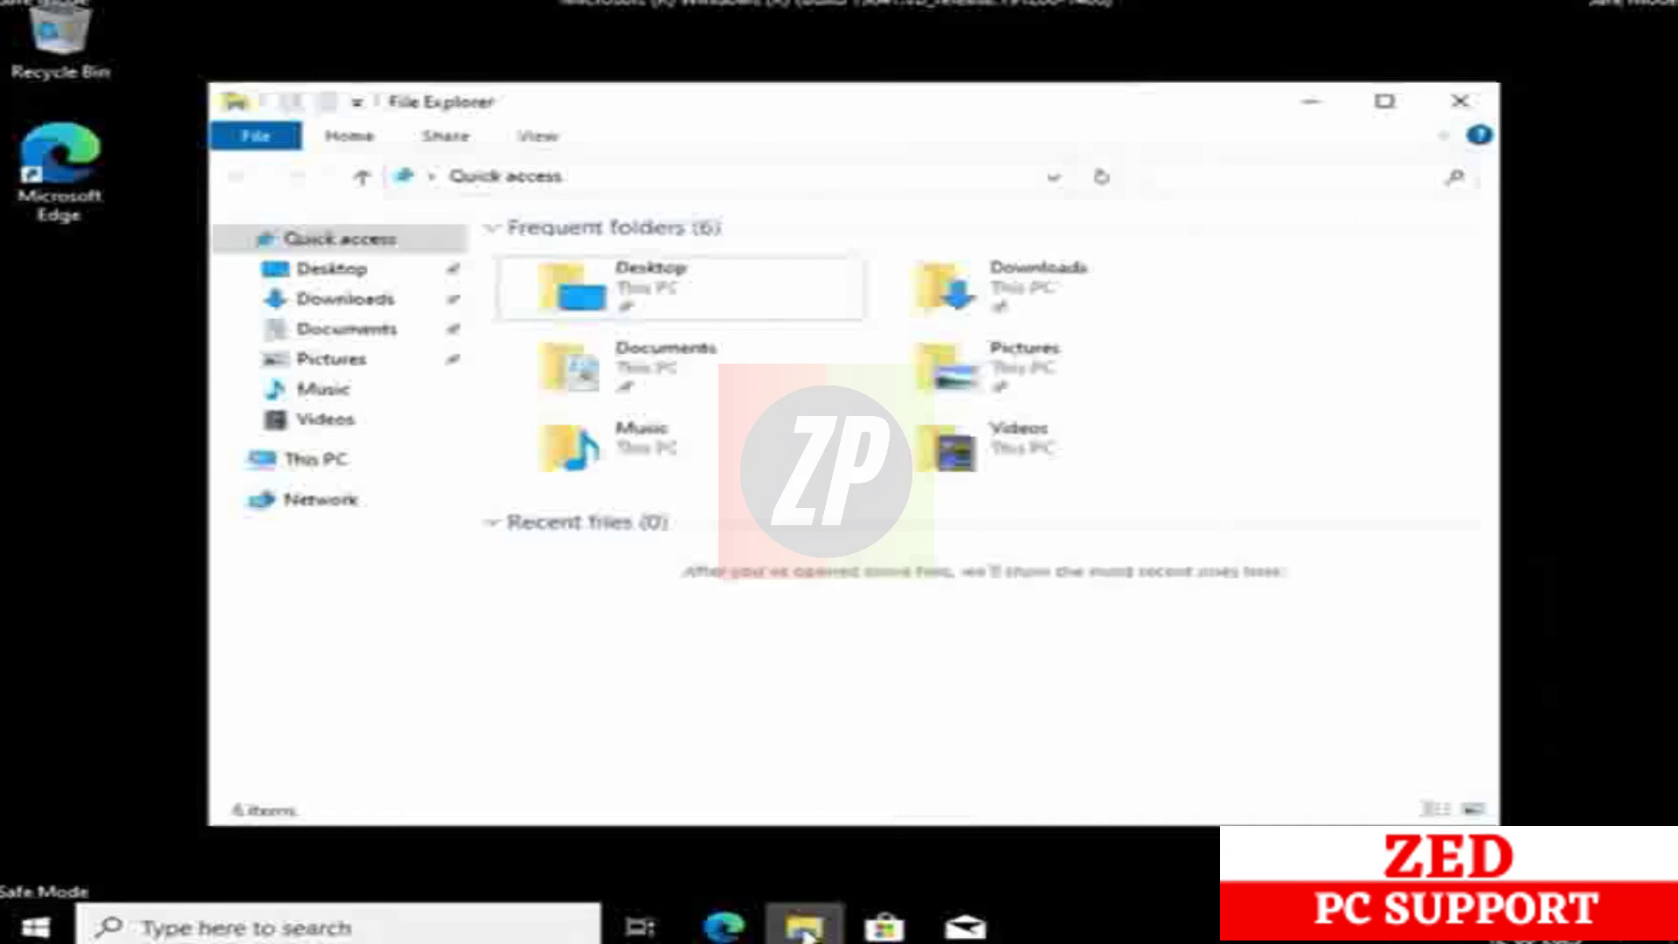
left_click(300, 472)
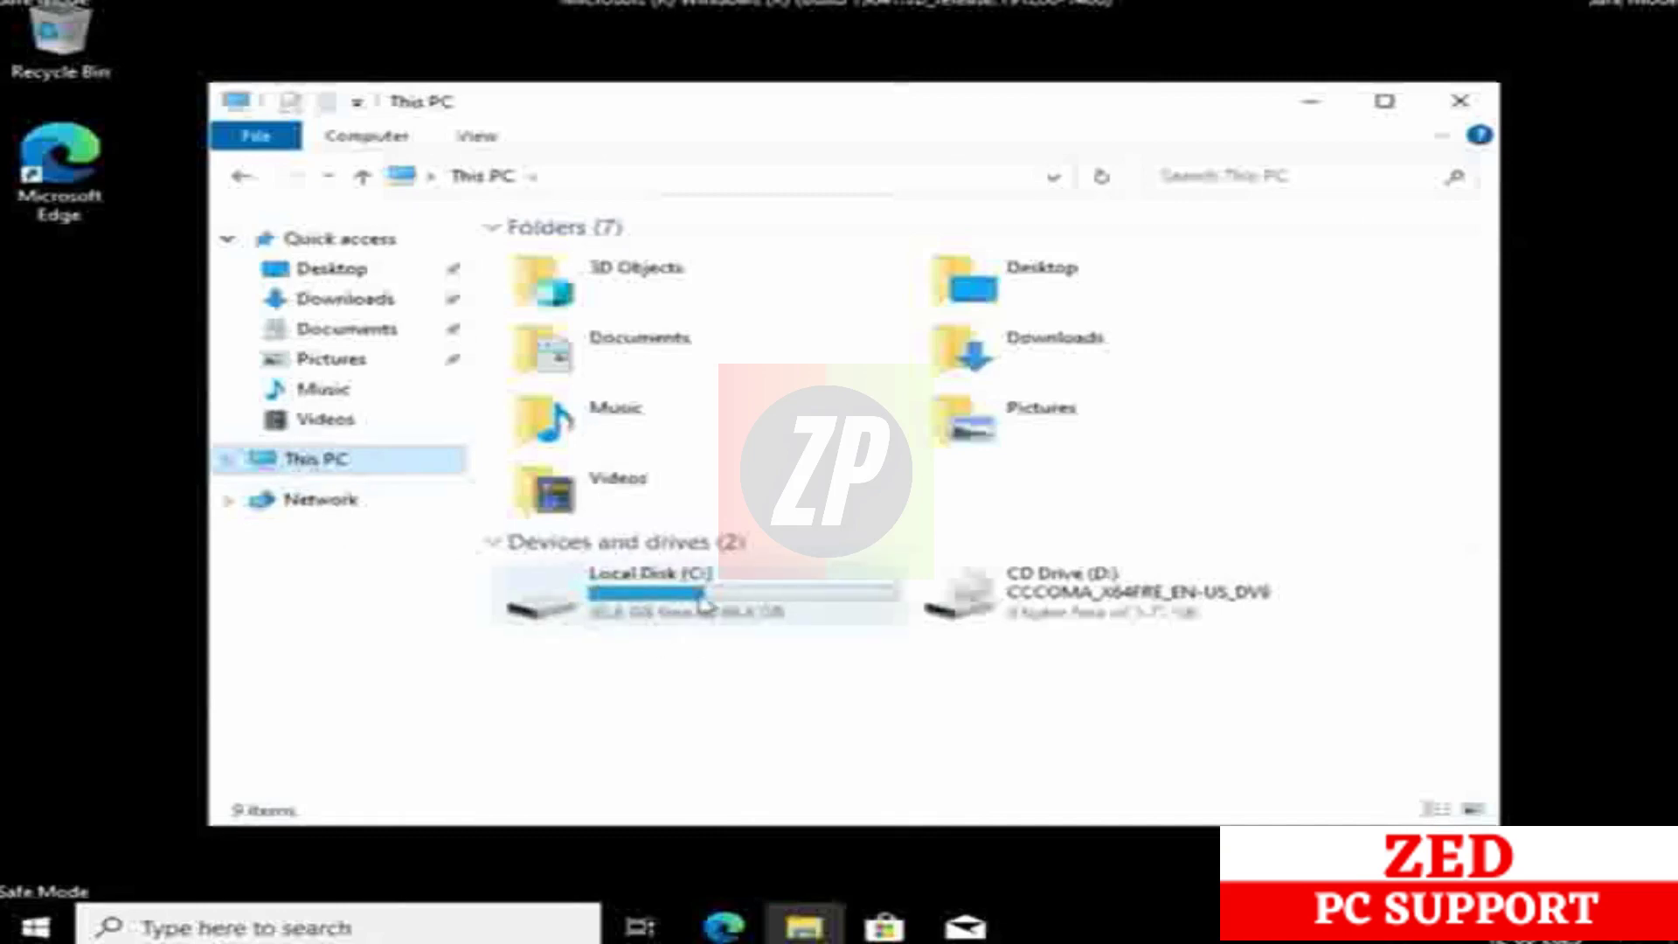
right_click(669, 602)
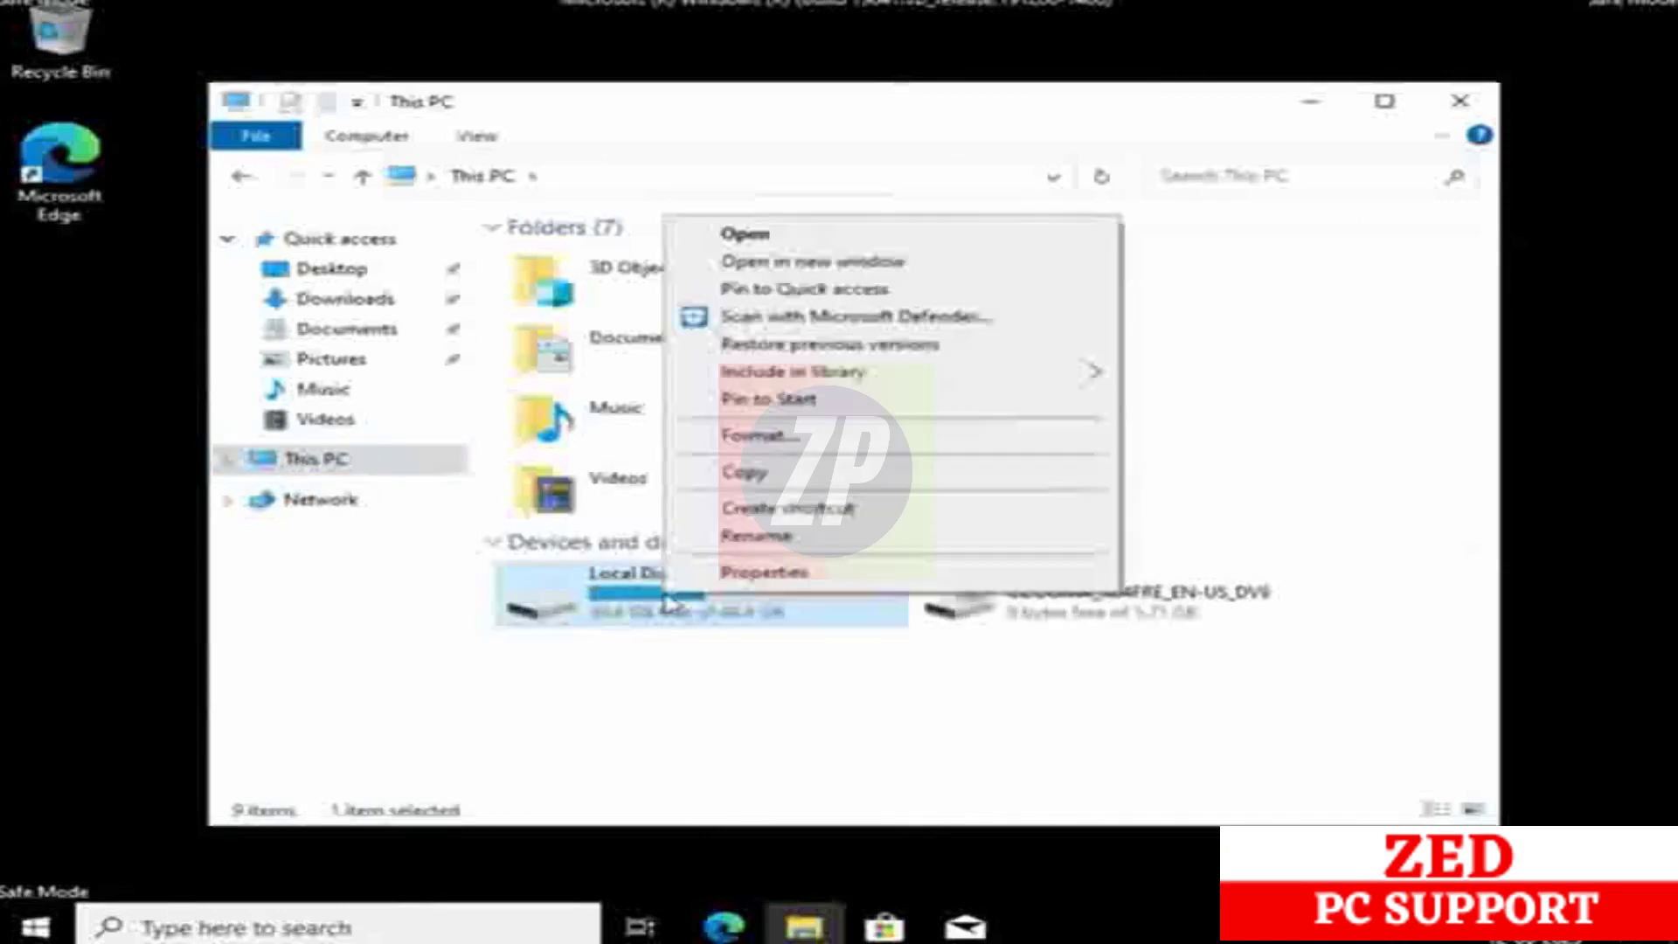
left_click(786, 577)
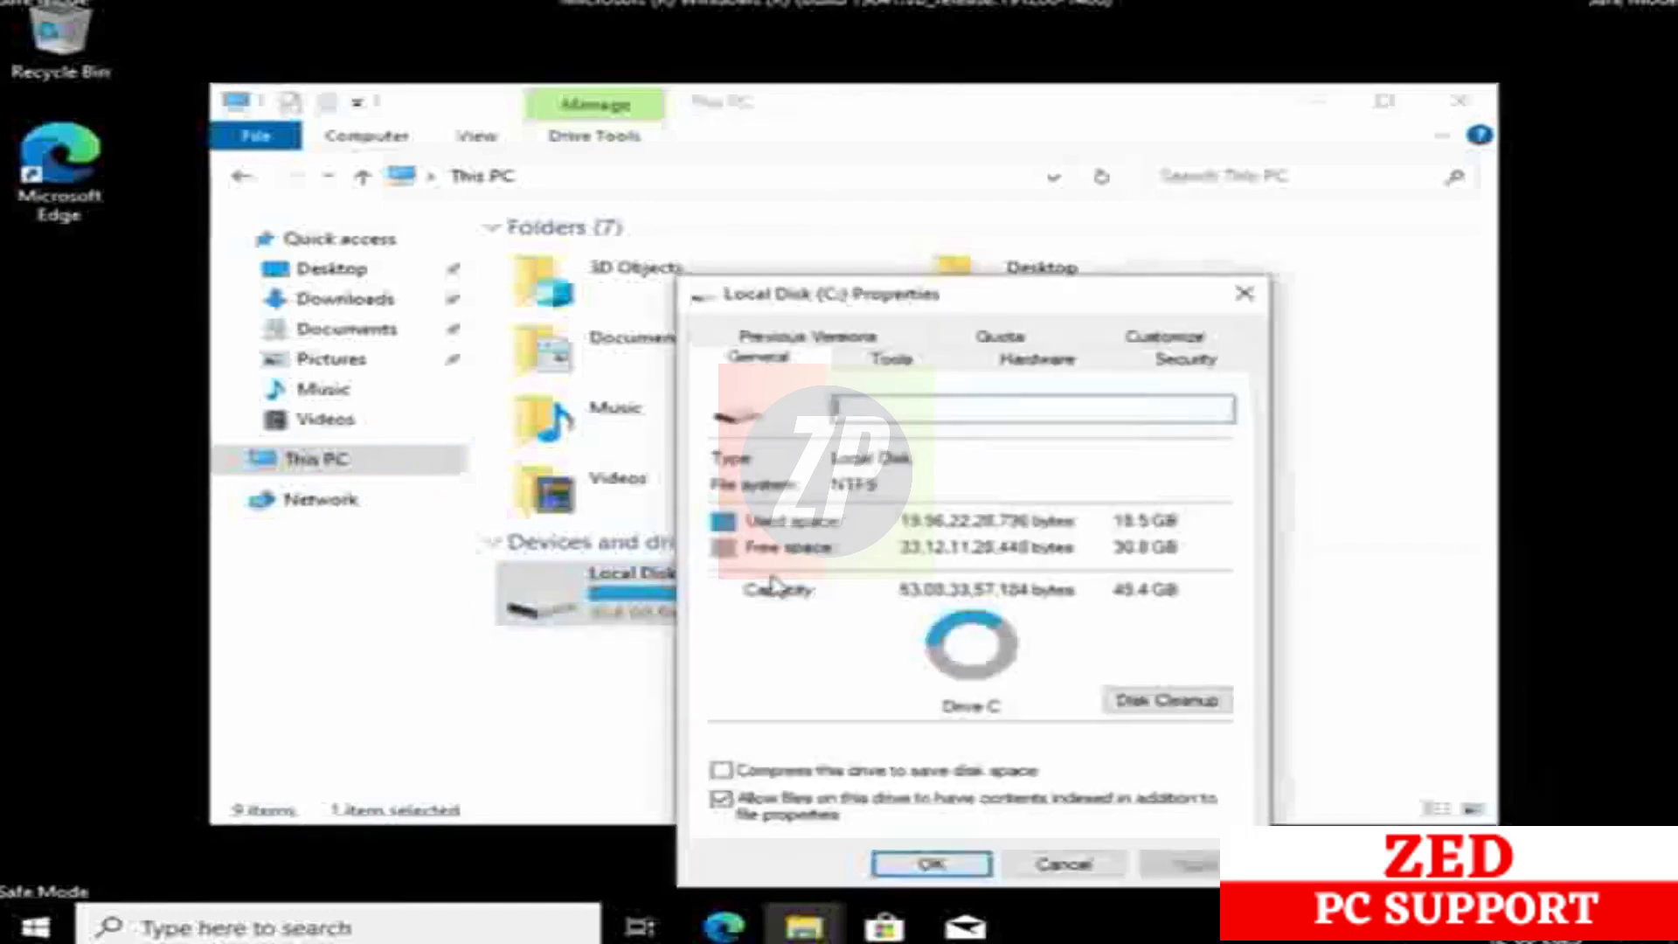
left_click(1128, 703)
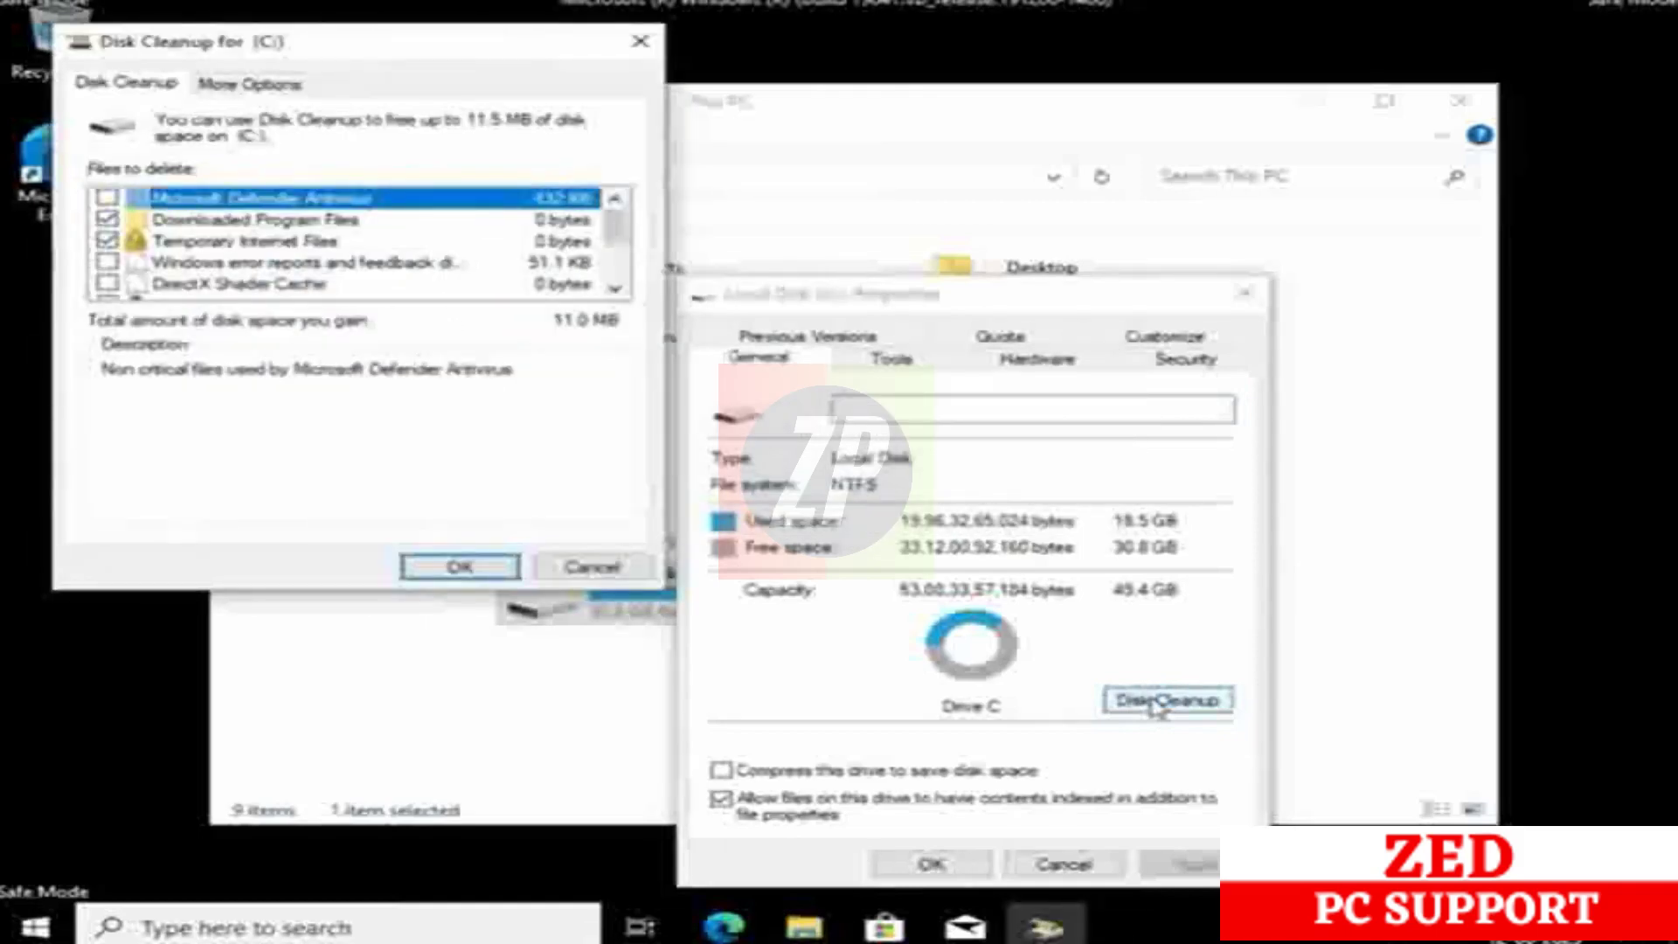
Include Windows error reports, DirectX Shader Cache and the remaining categories except Microsoft Defender Antivirus, permanently delete the files, and close the drive properties.
left_click(107, 263)
left_click(108, 283)
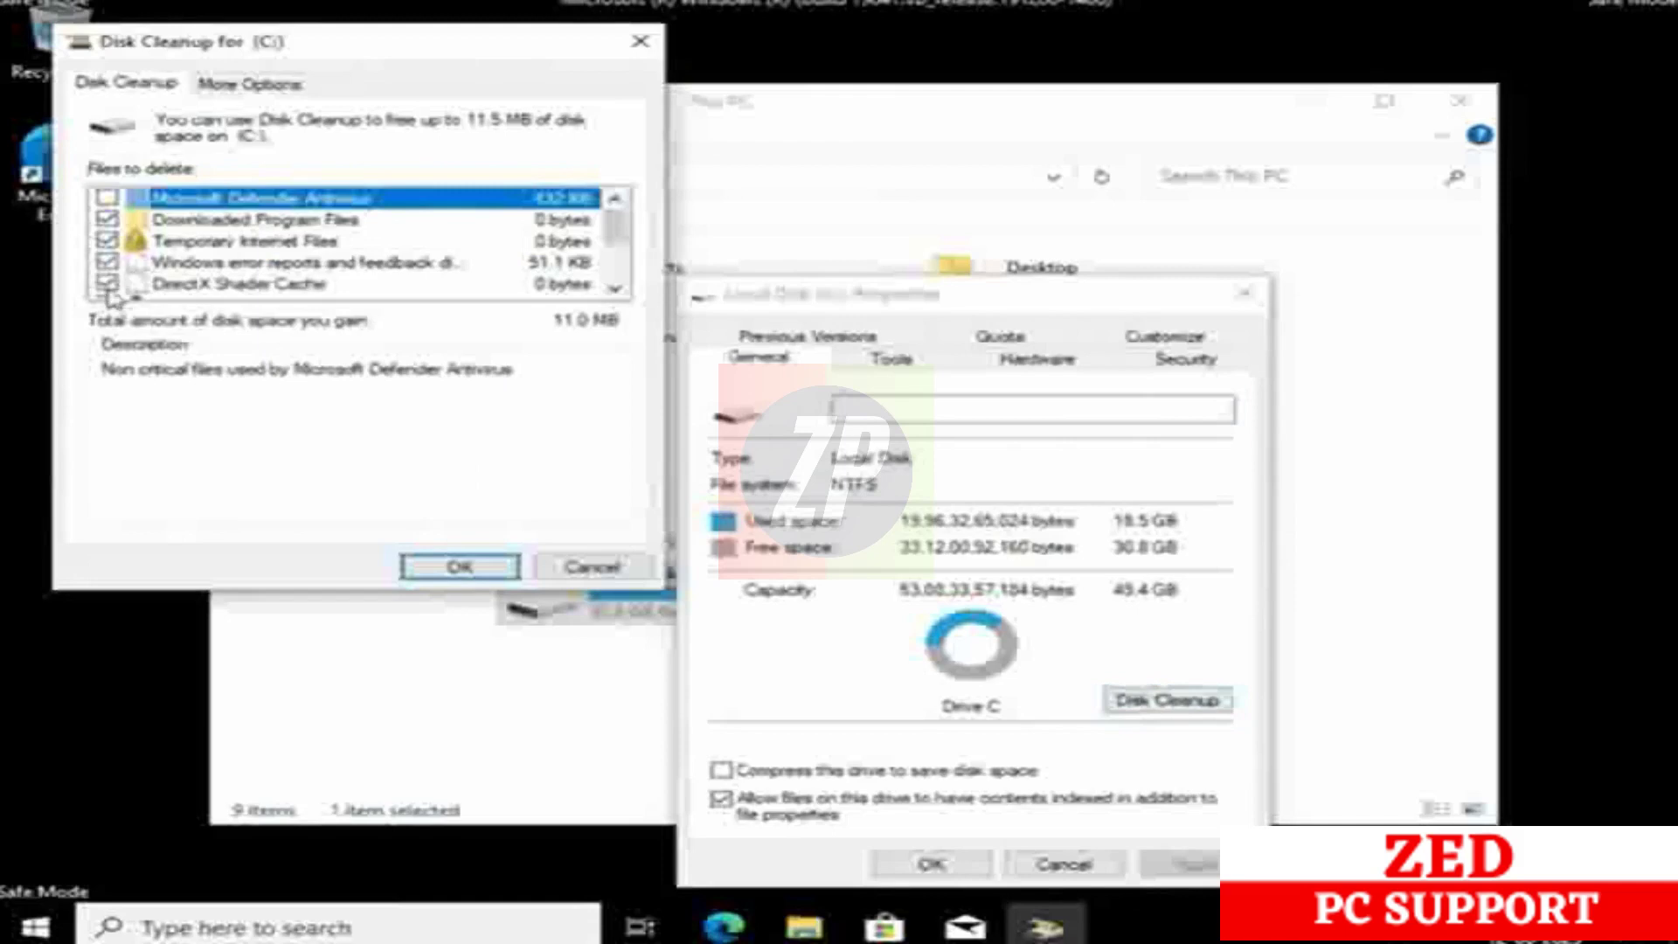
scroll(112, 298, "down", 1)
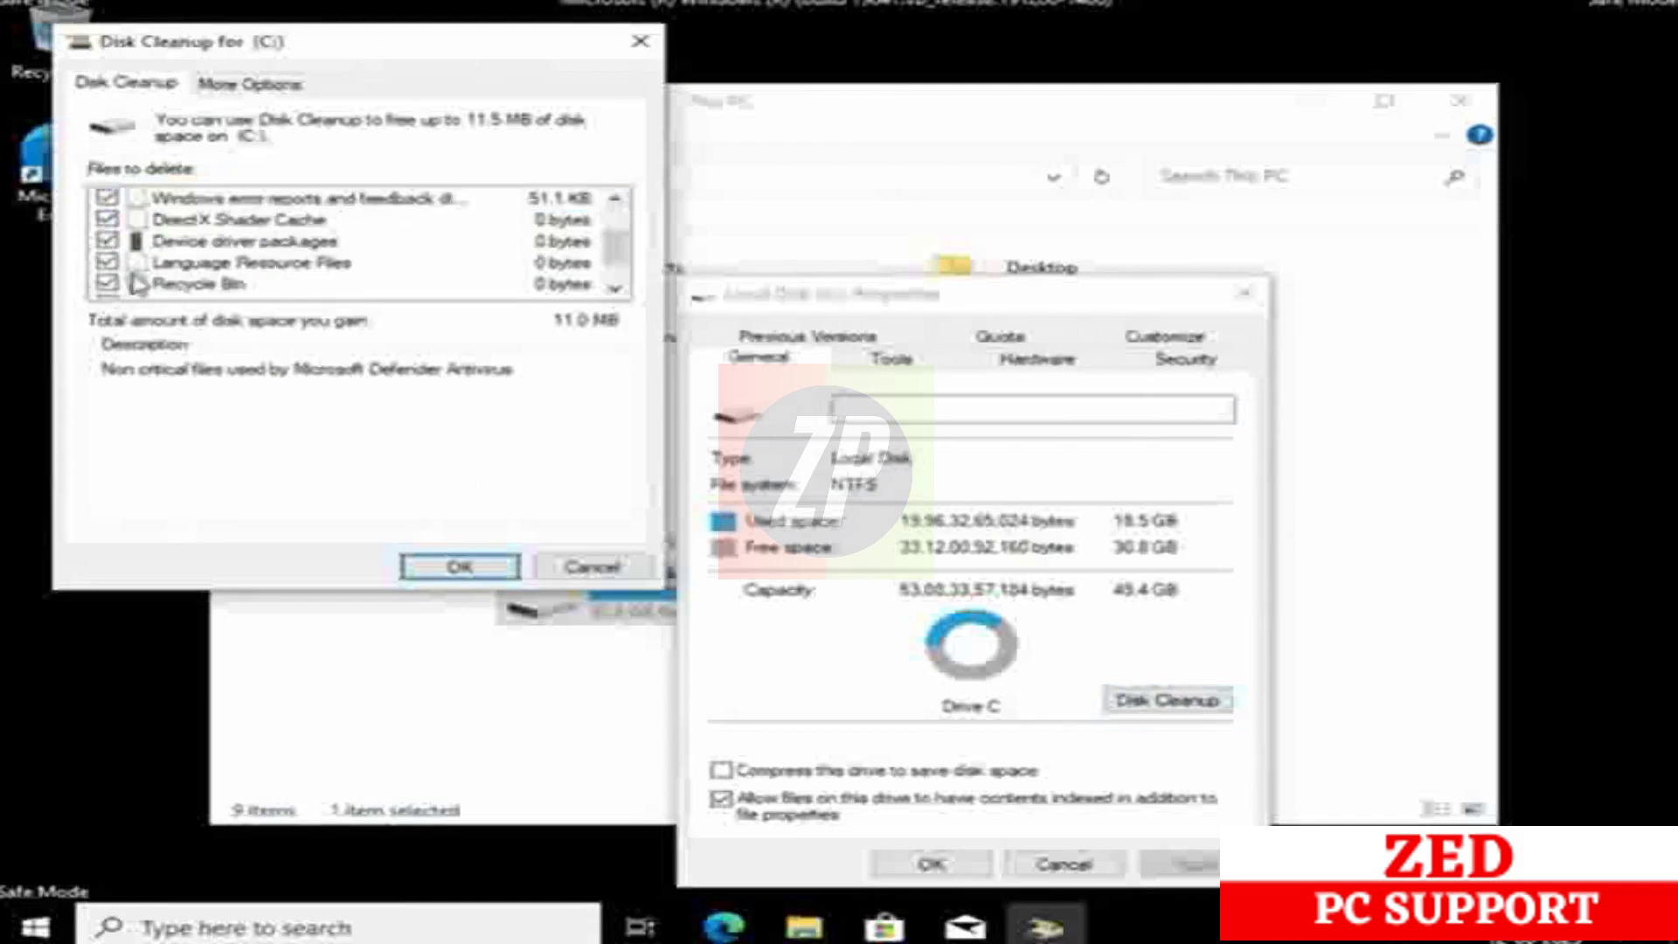
scroll(136, 281, "down", 1)
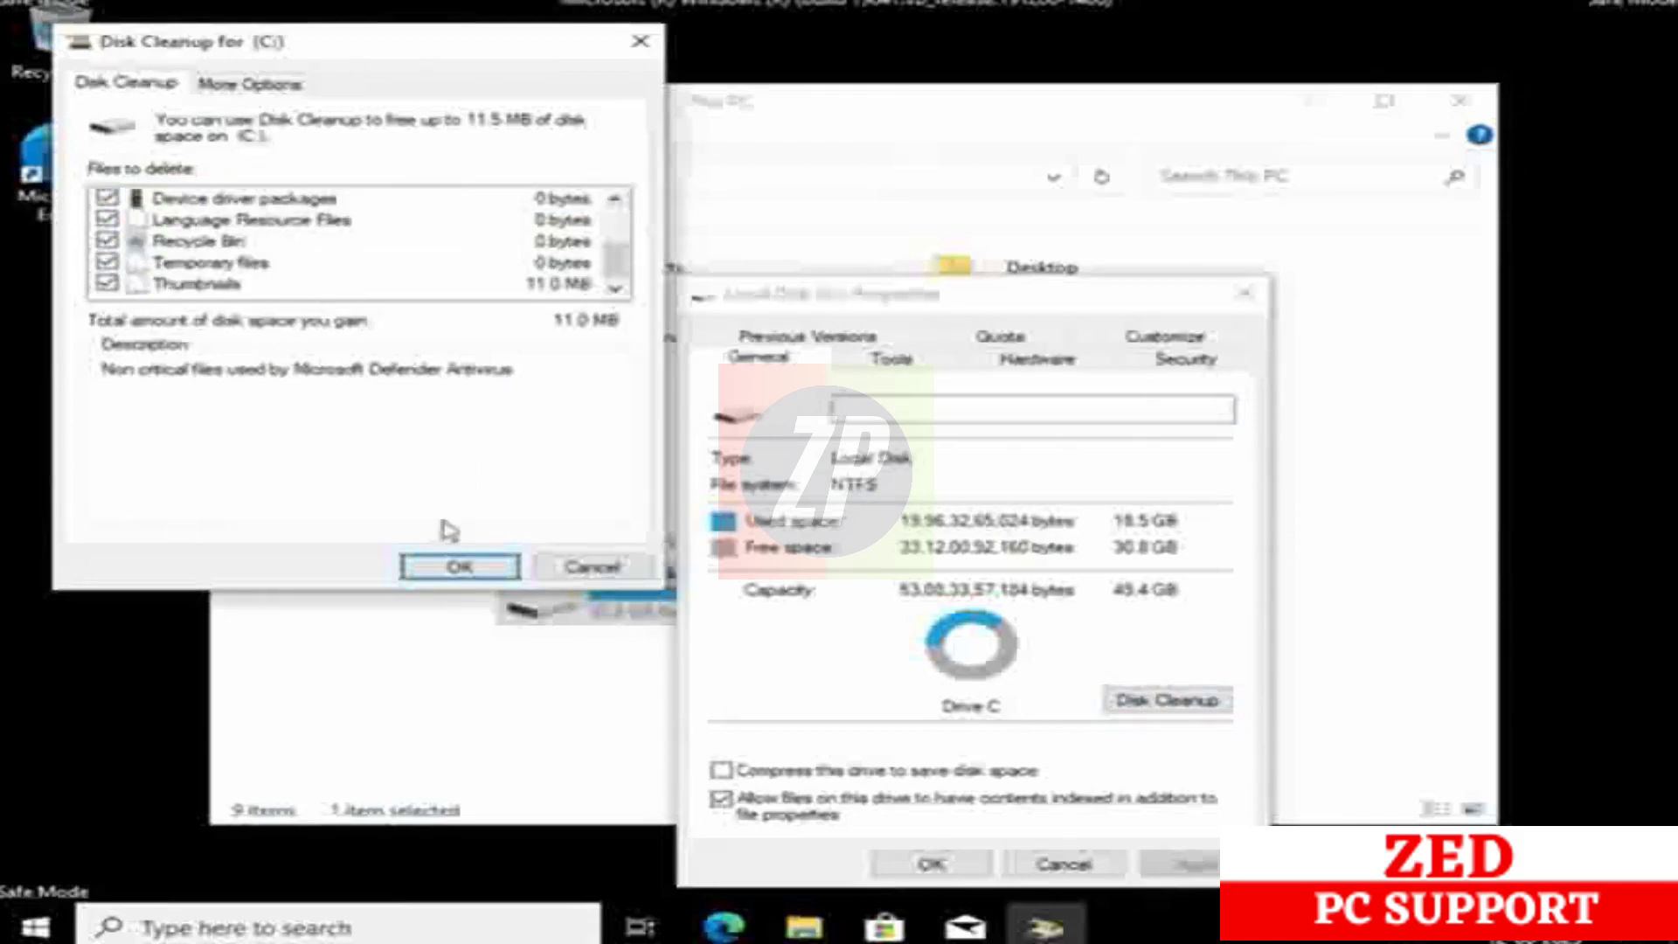
left_click(459, 567)
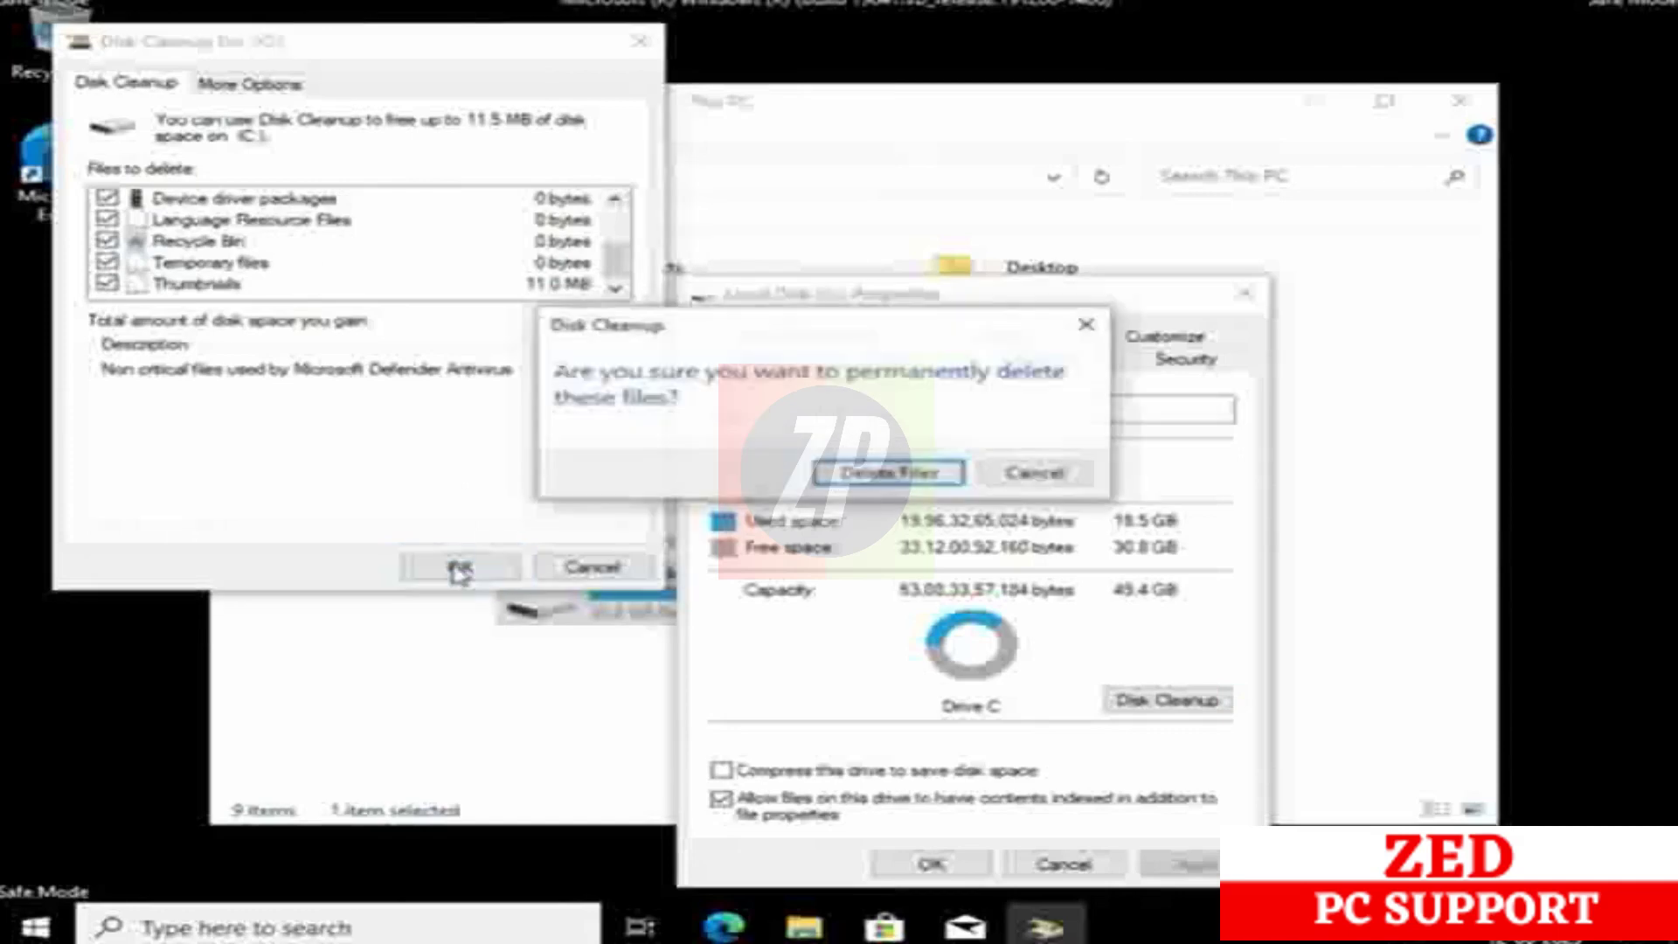
left_click(841, 482)
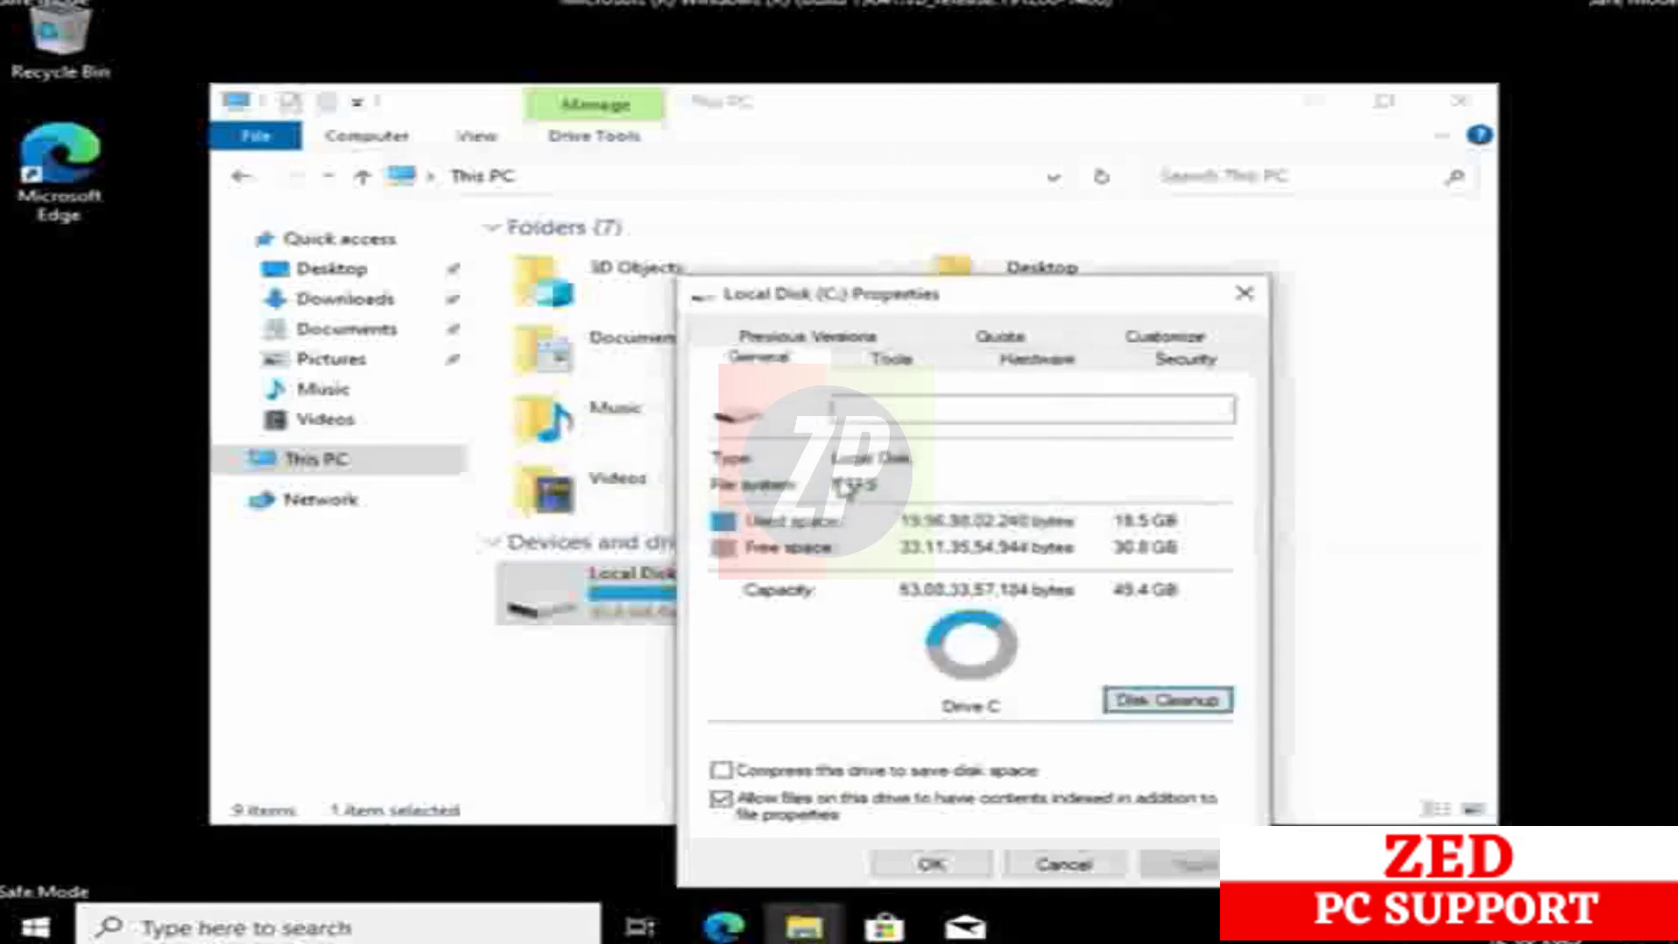
left_click(930, 864)
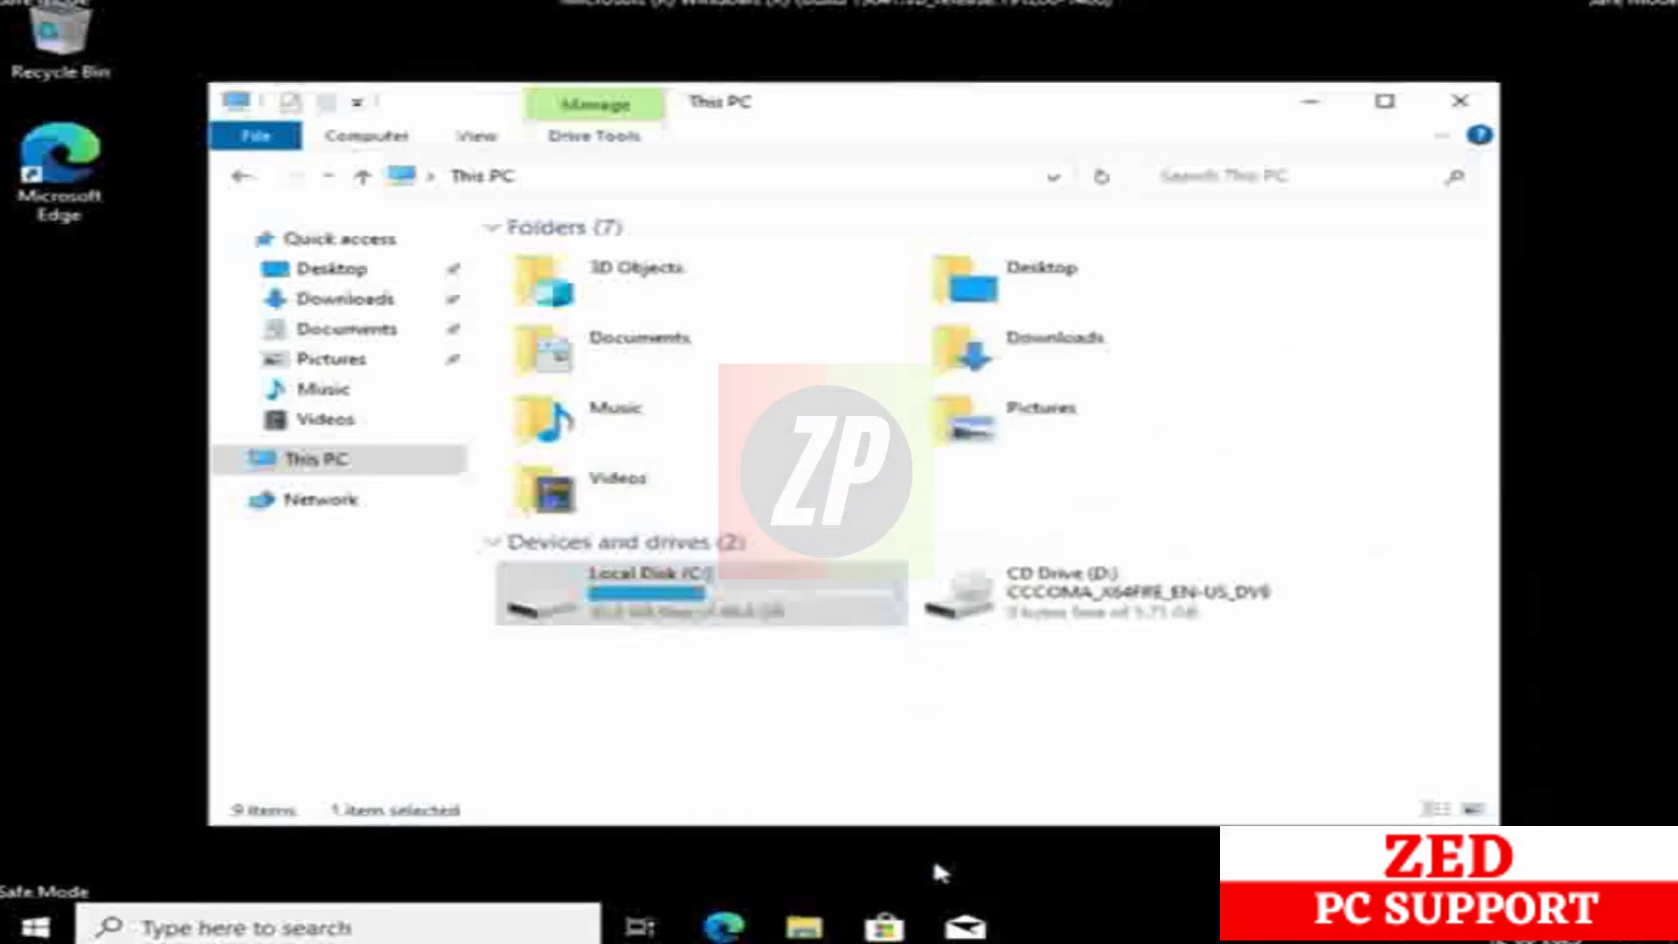
Close the This PC window and begin Reset this PC from the recovery environment's troubleshooting options with Keep my files.
left_click(1460, 100)
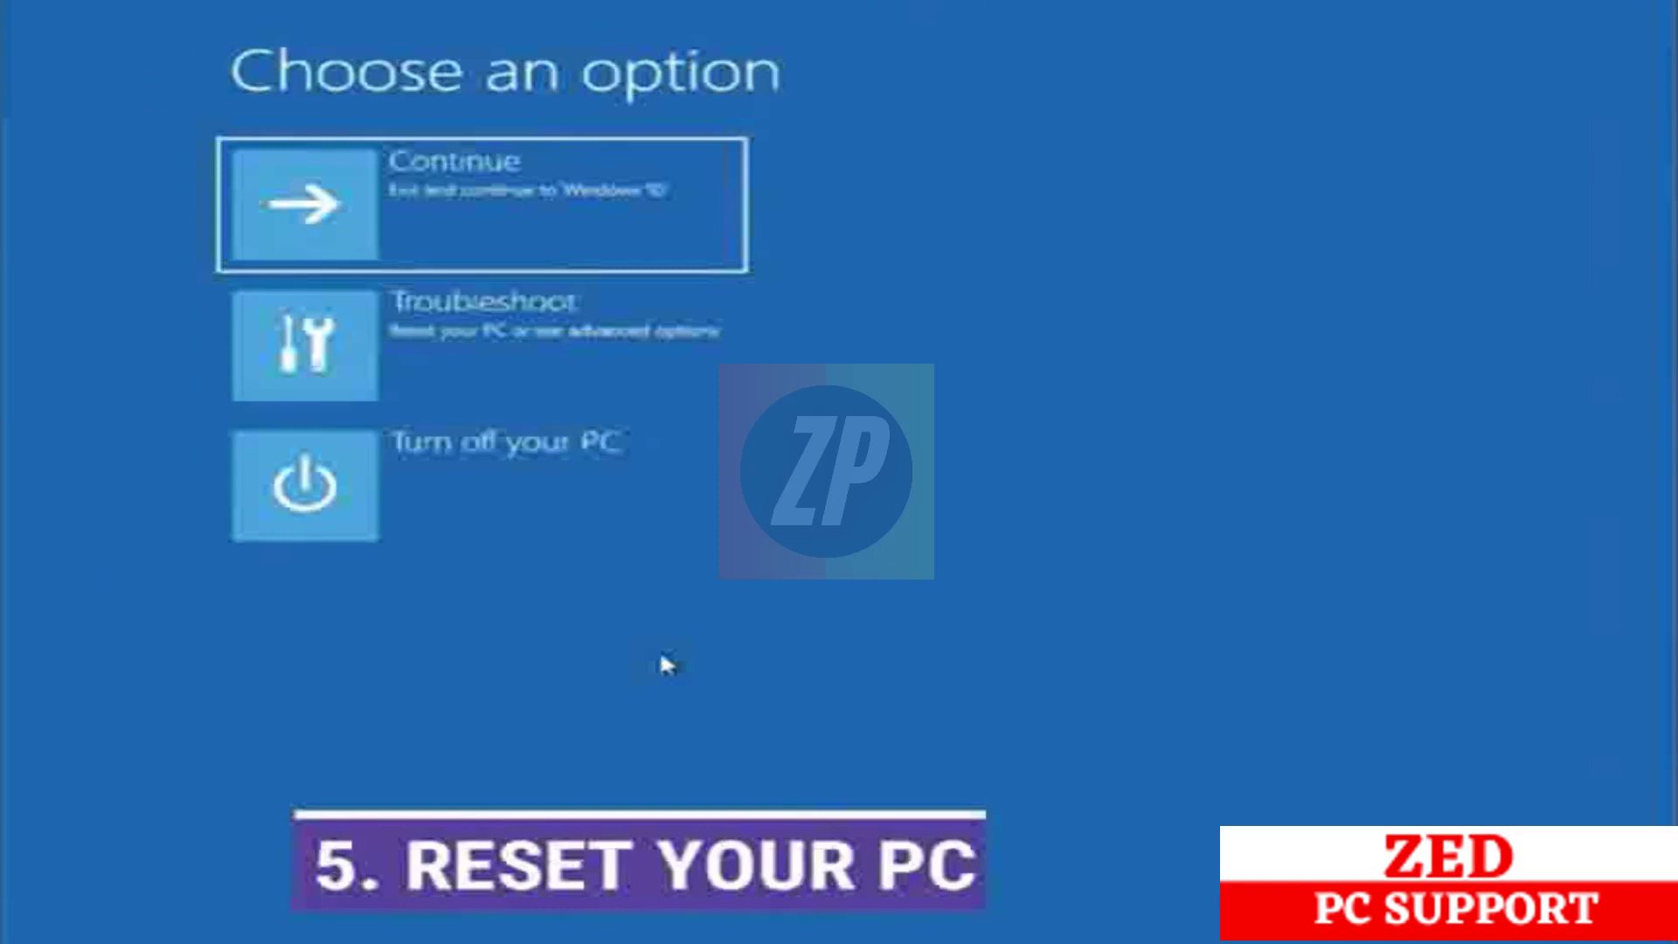
left_click(479, 358)
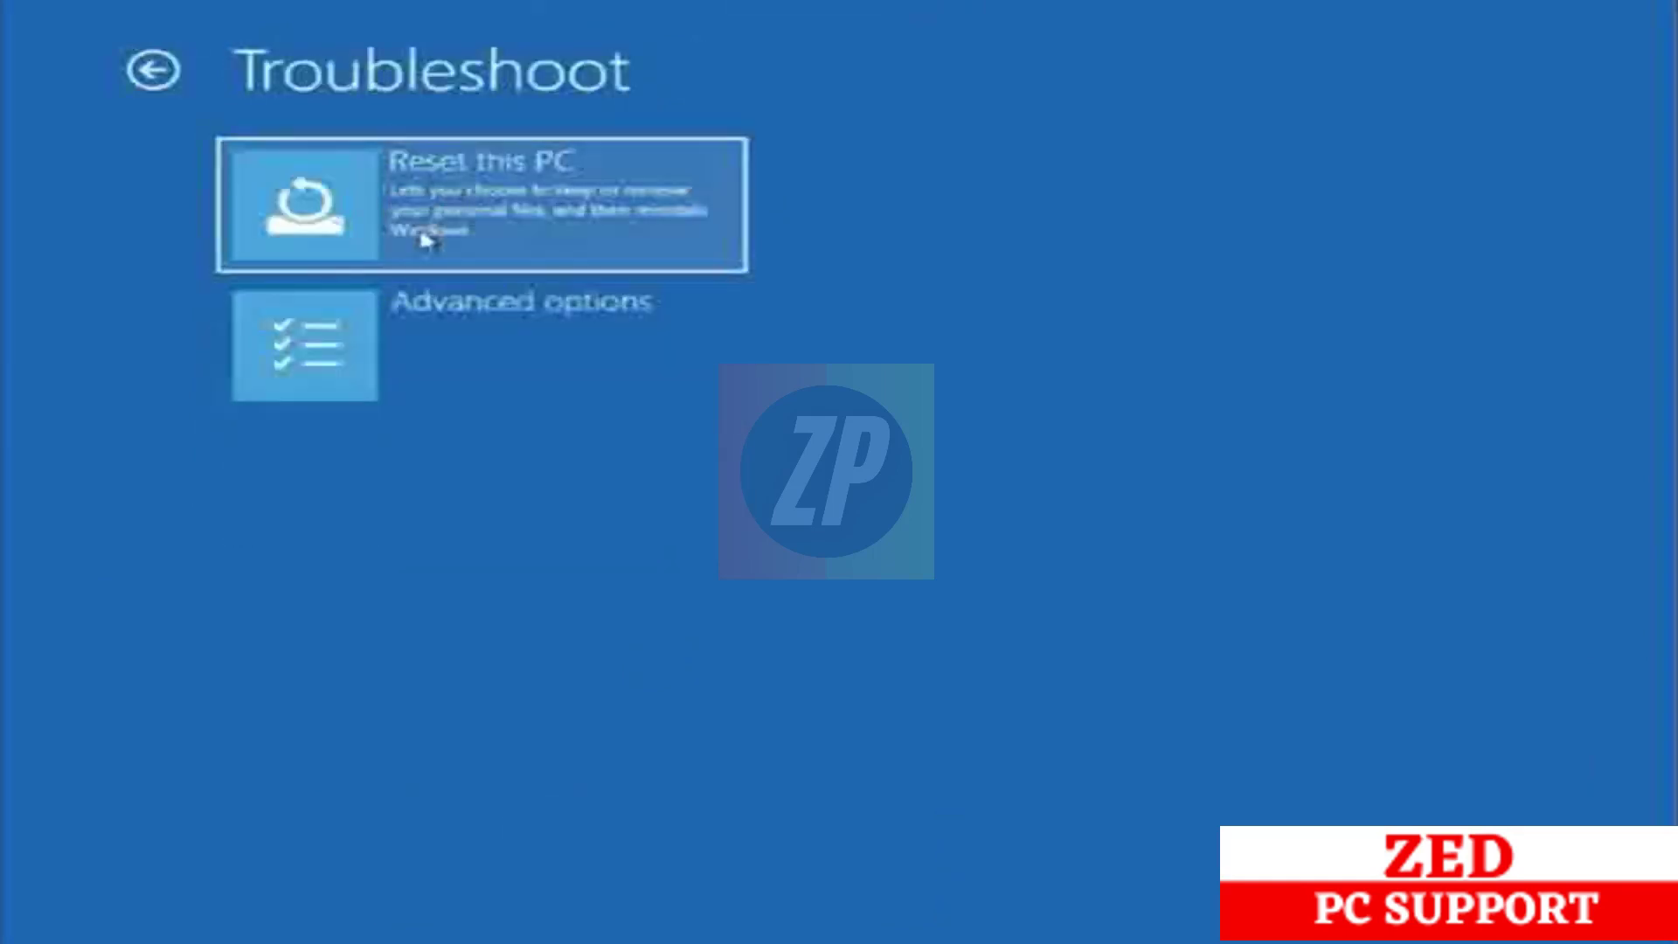
left_click(505, 205)
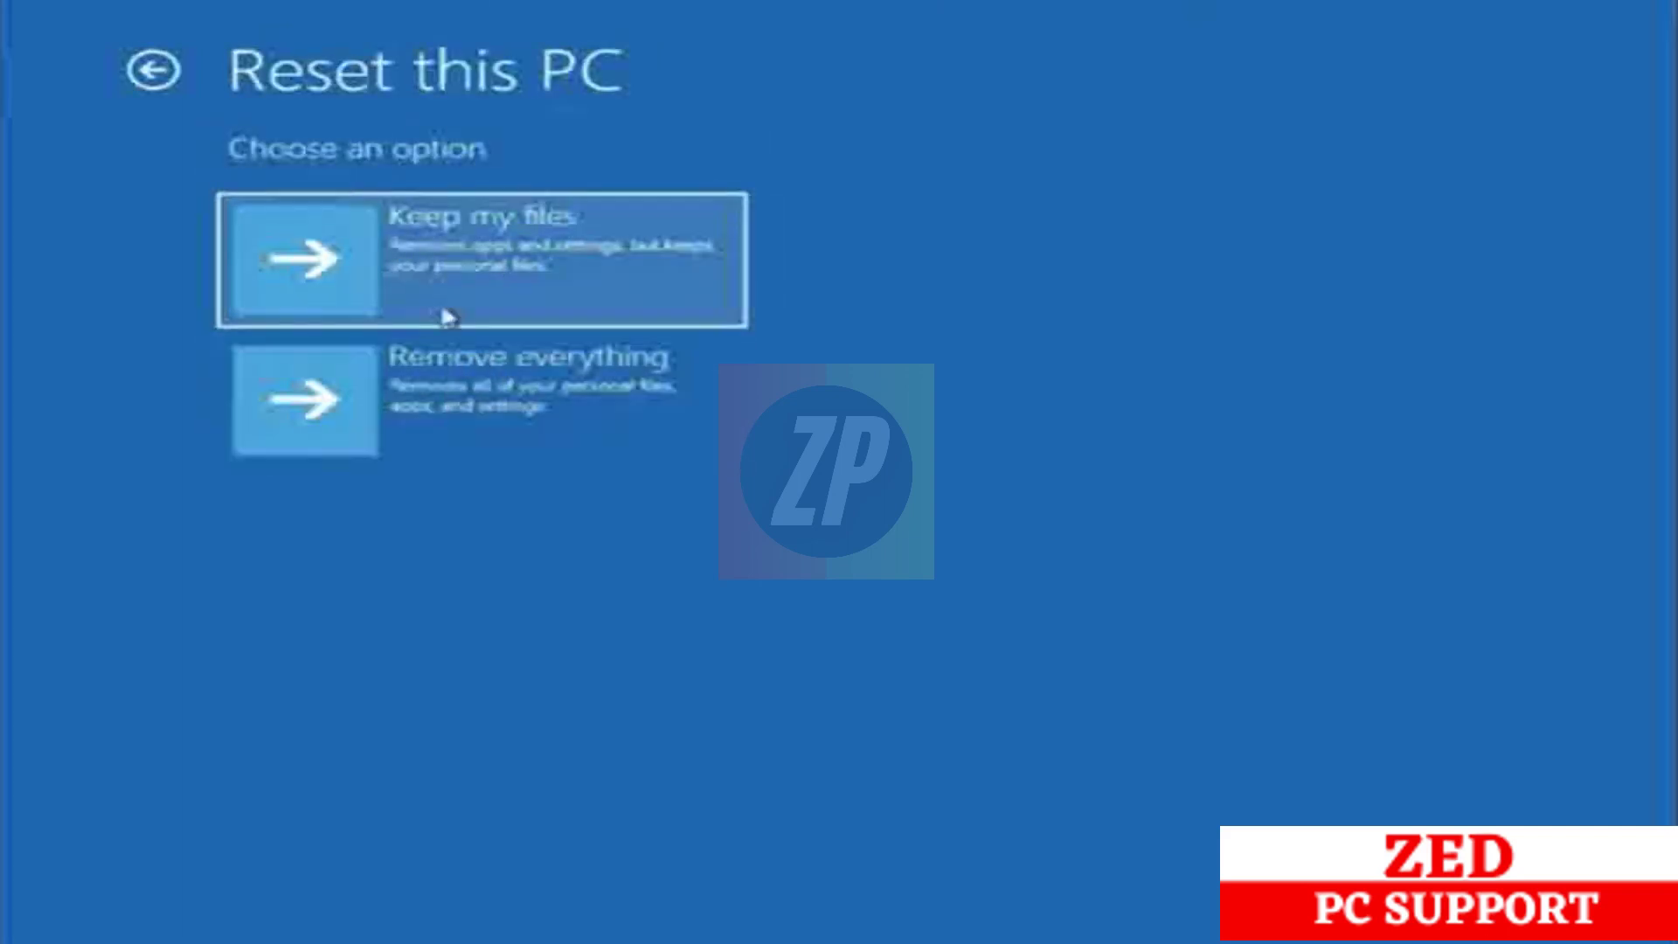
left_click(467, 258)
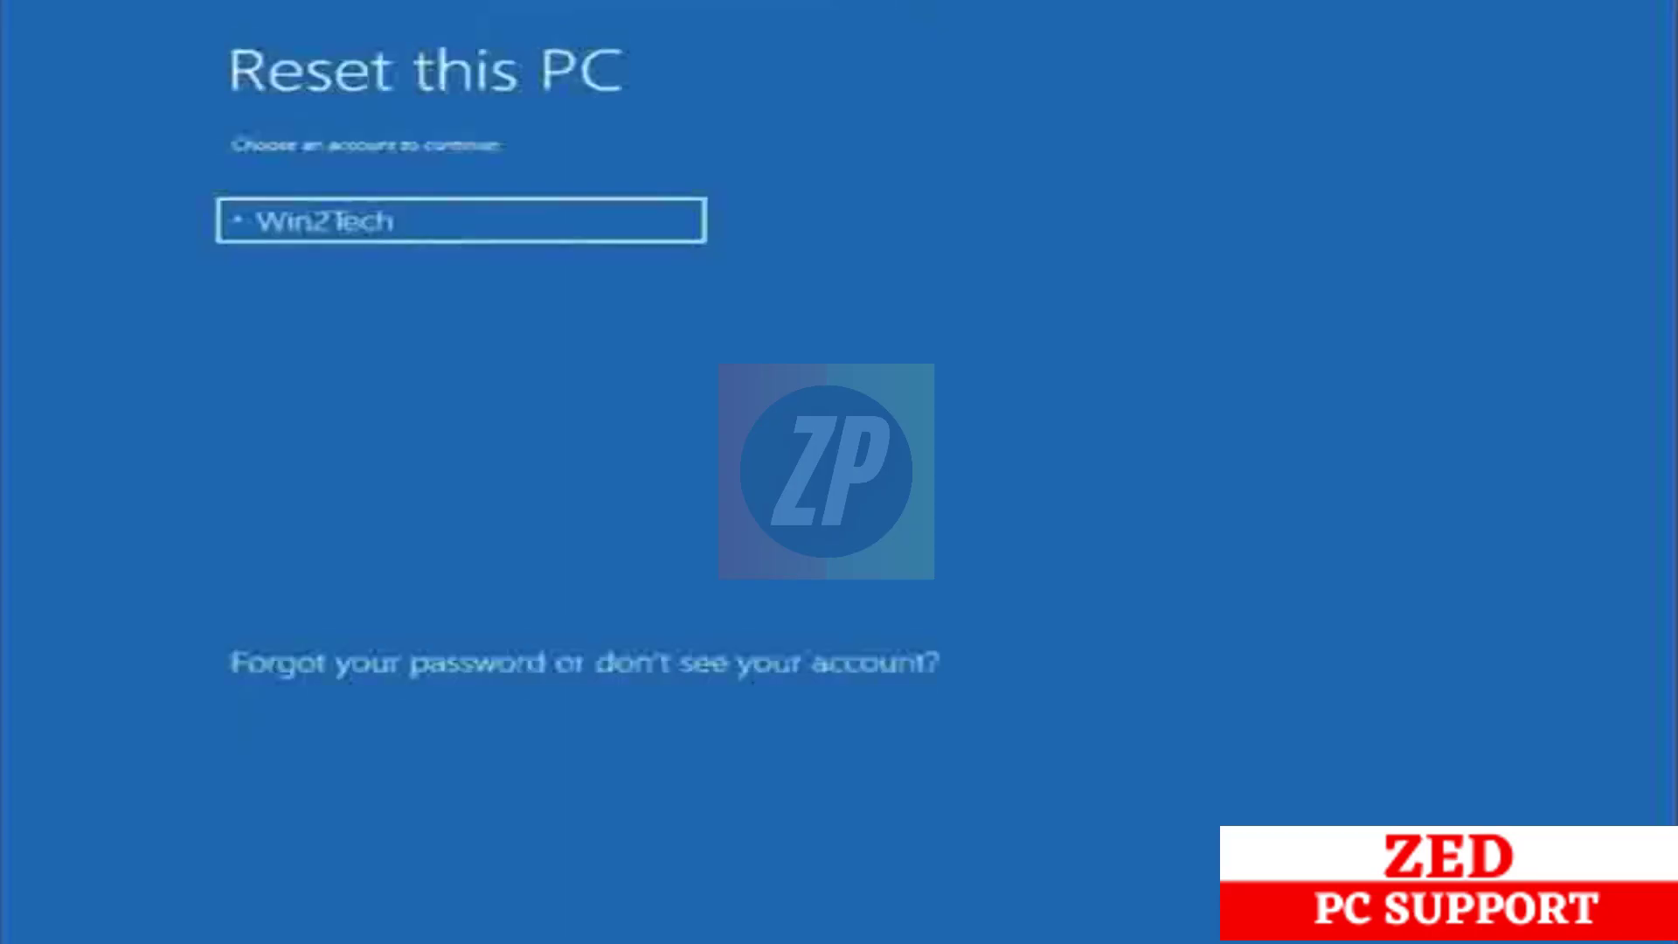
Authenticate the reset with the listed account's password and choose Local reinstall as the way to reinstall Windows.
left_click(464, 221)
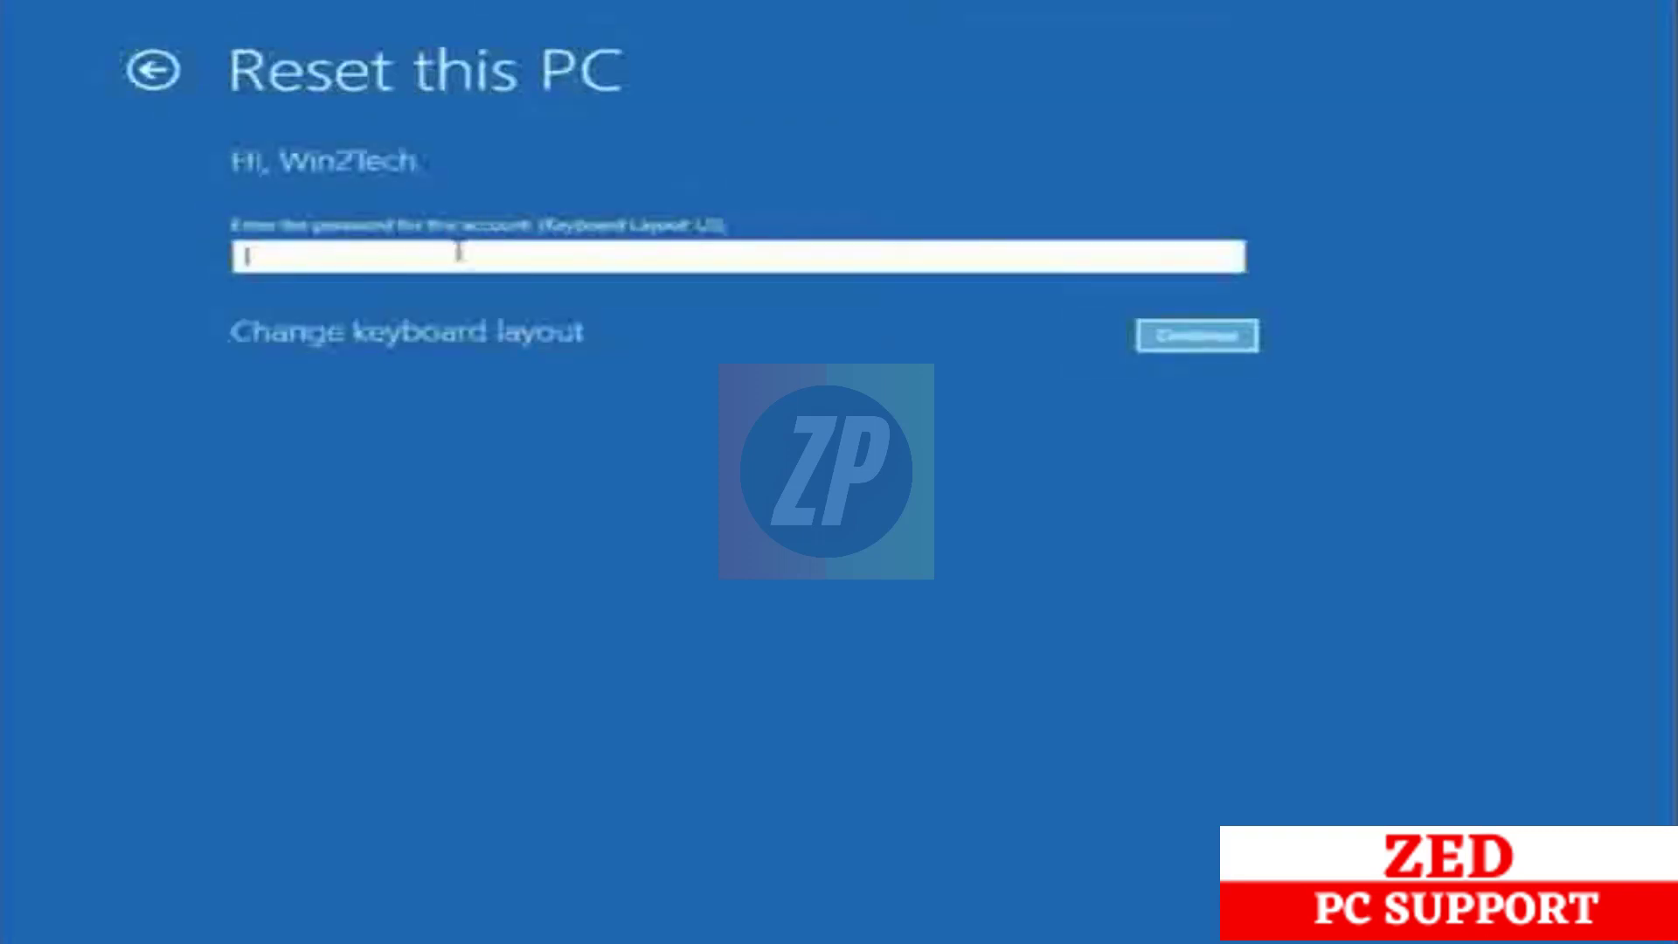
type("*****")
key("Return")
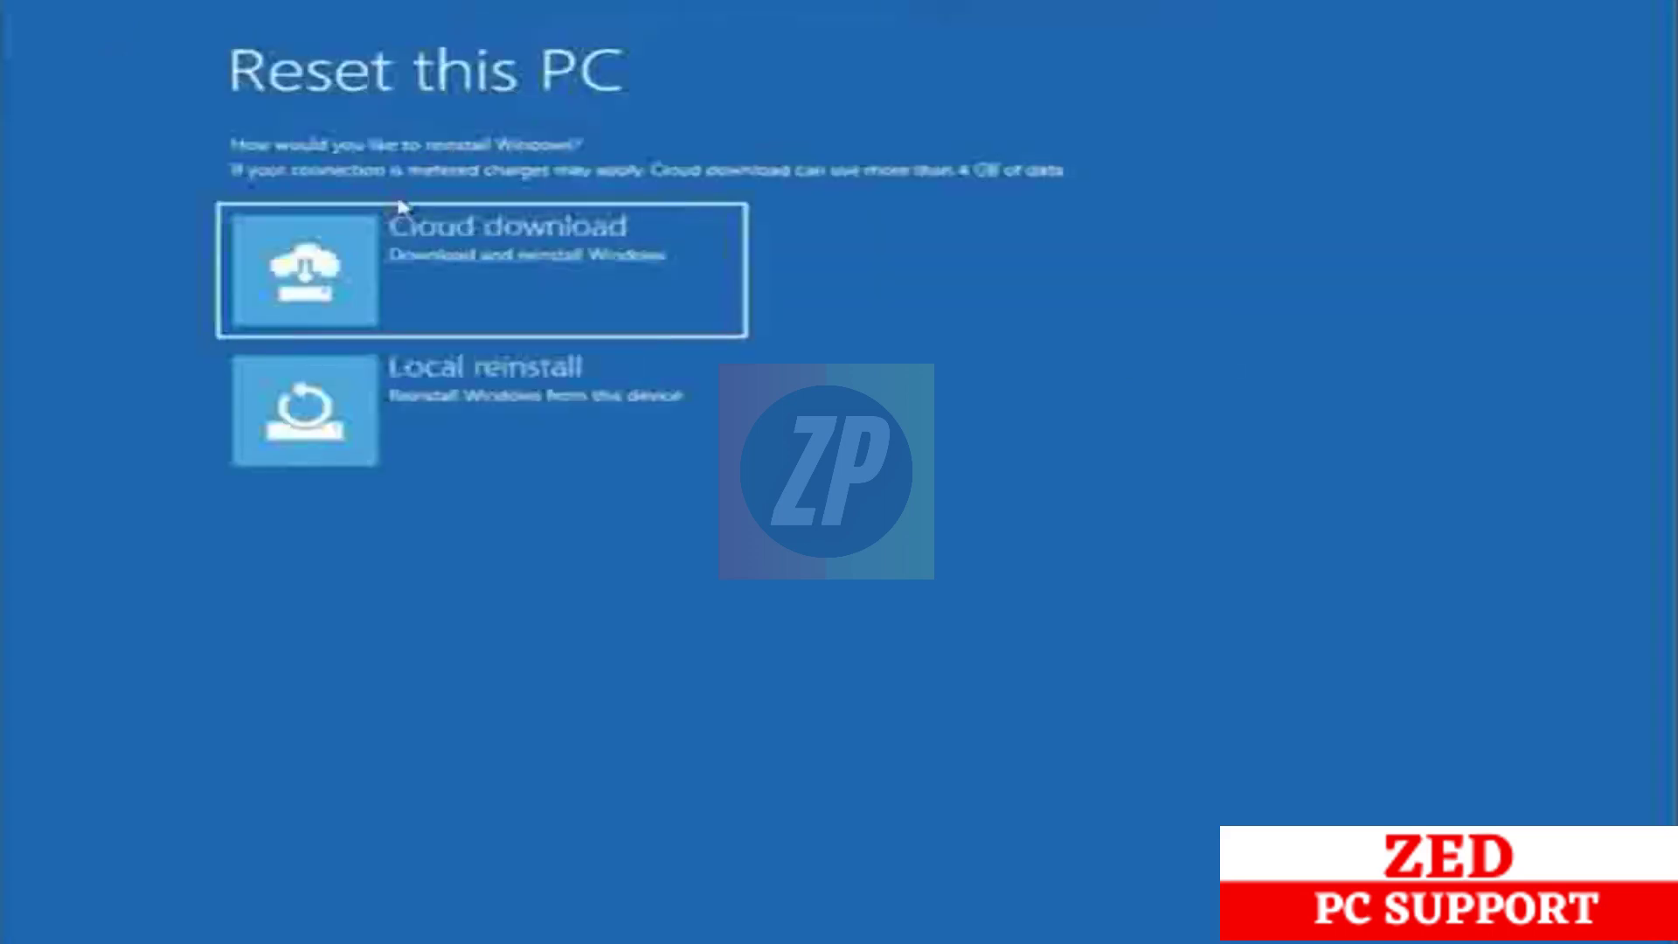
left_click(475, 410)
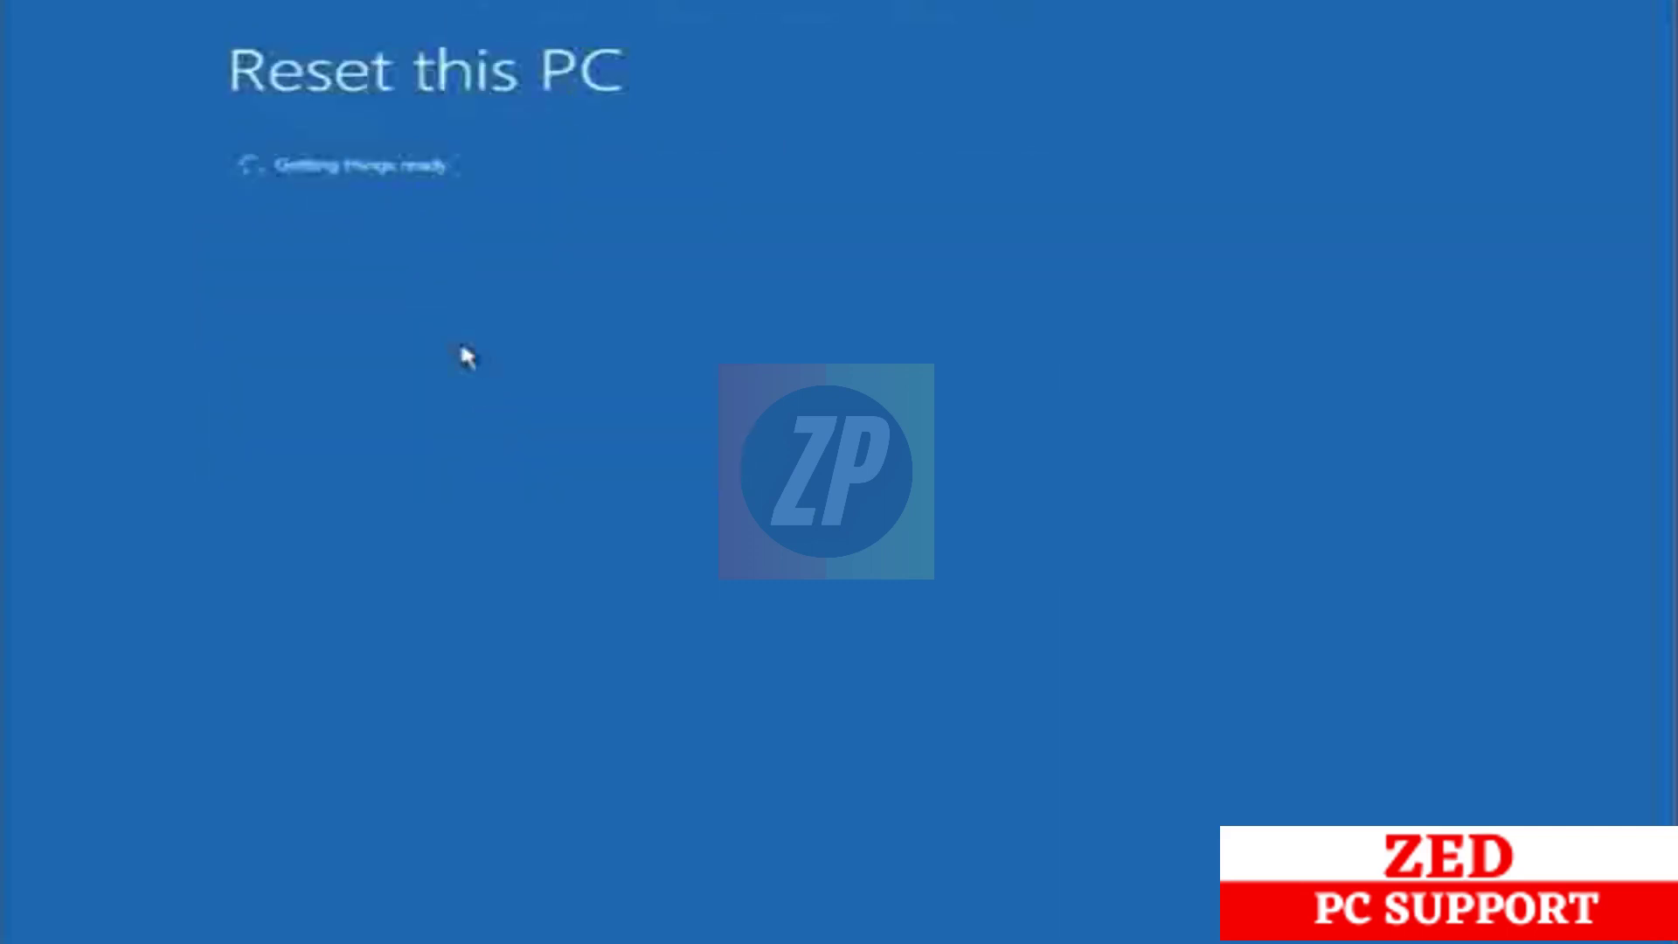